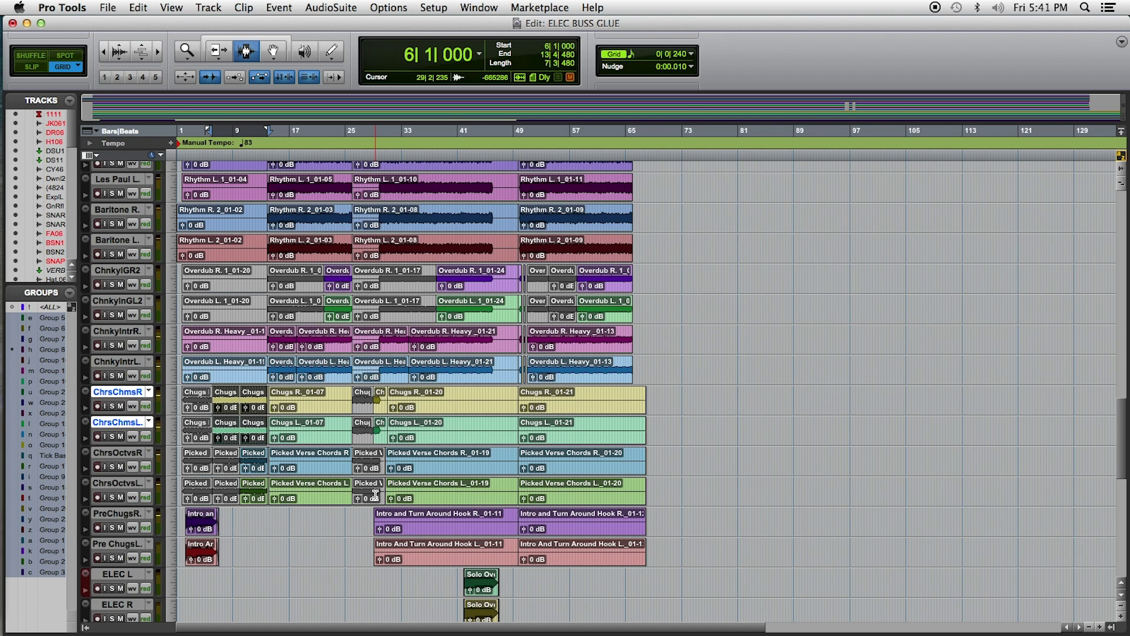
Bring up the Mix window of the ELEC BUSS GLUE session with Cmd+=
key(super+equal)
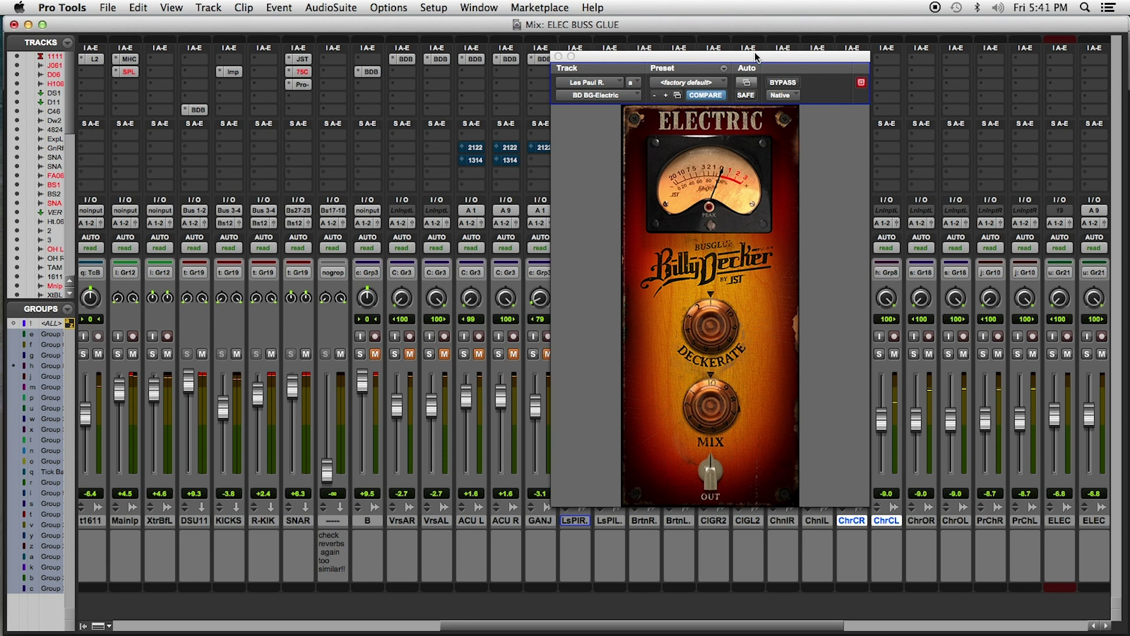
Bypass the BG-Electric plugin on Les Paul R., solo both Les Paul tracks, and return to the Edit window
drag(756, 57, 377, 81)
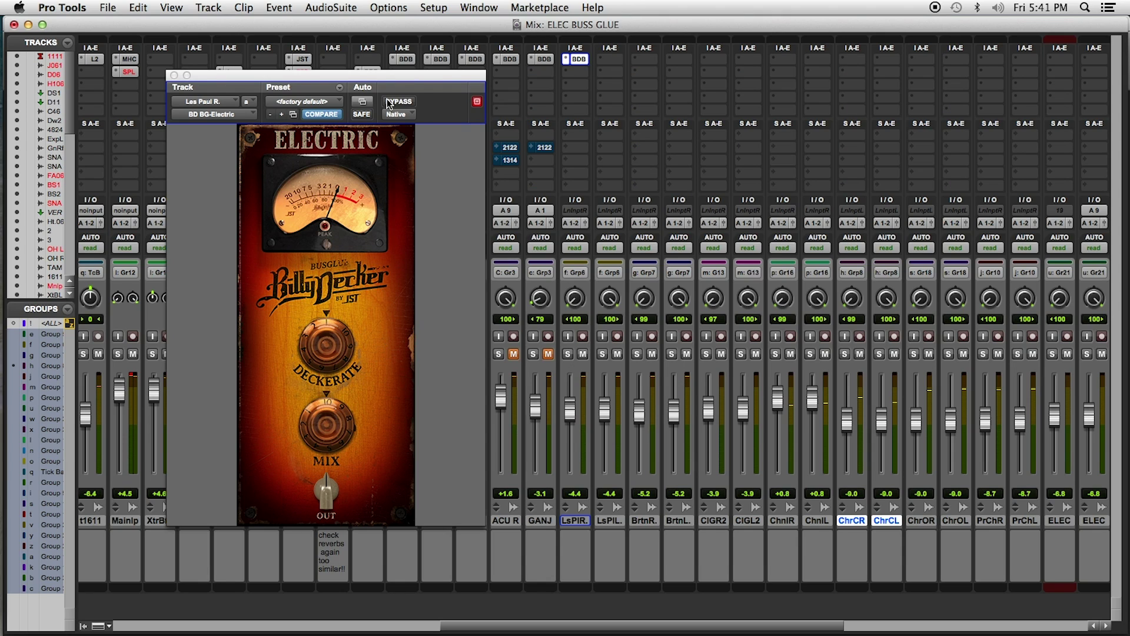
click(389, 102)
click(568, 354)
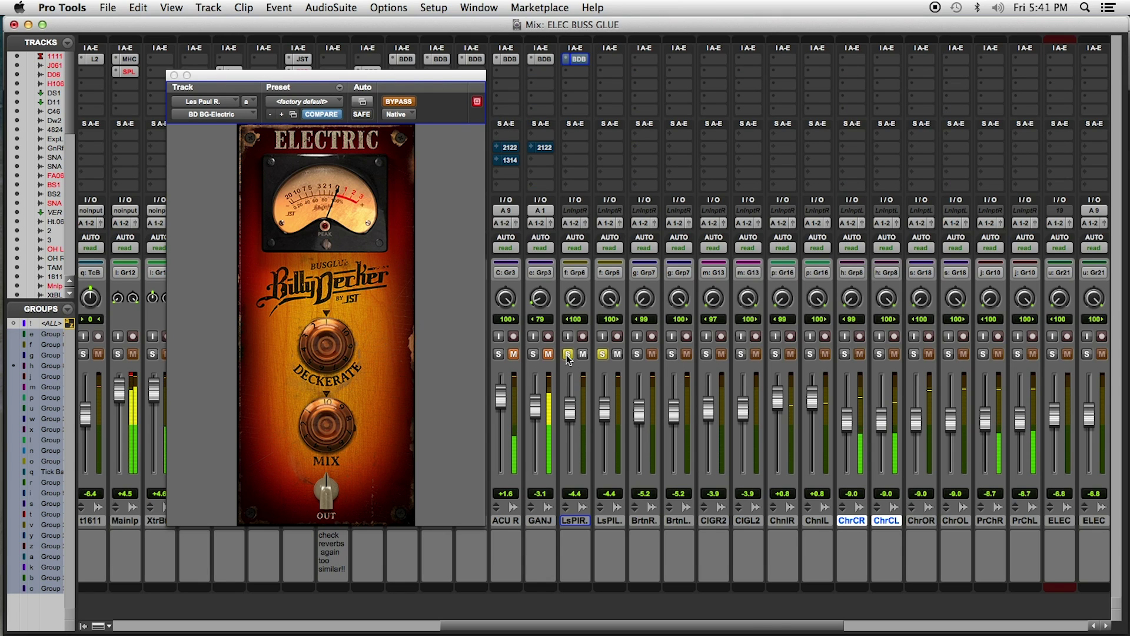
key(super+equal)
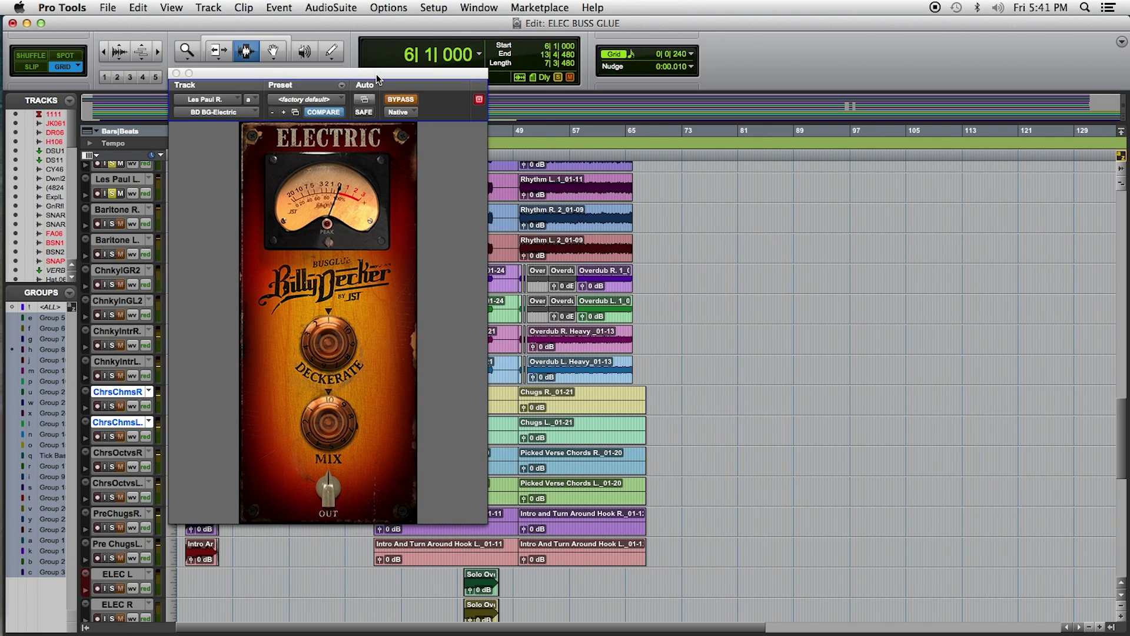
Solo the Chorus Chimes pair instead of Les Paul and start playback in the Mix window
drag(374, 80, 769, 131)
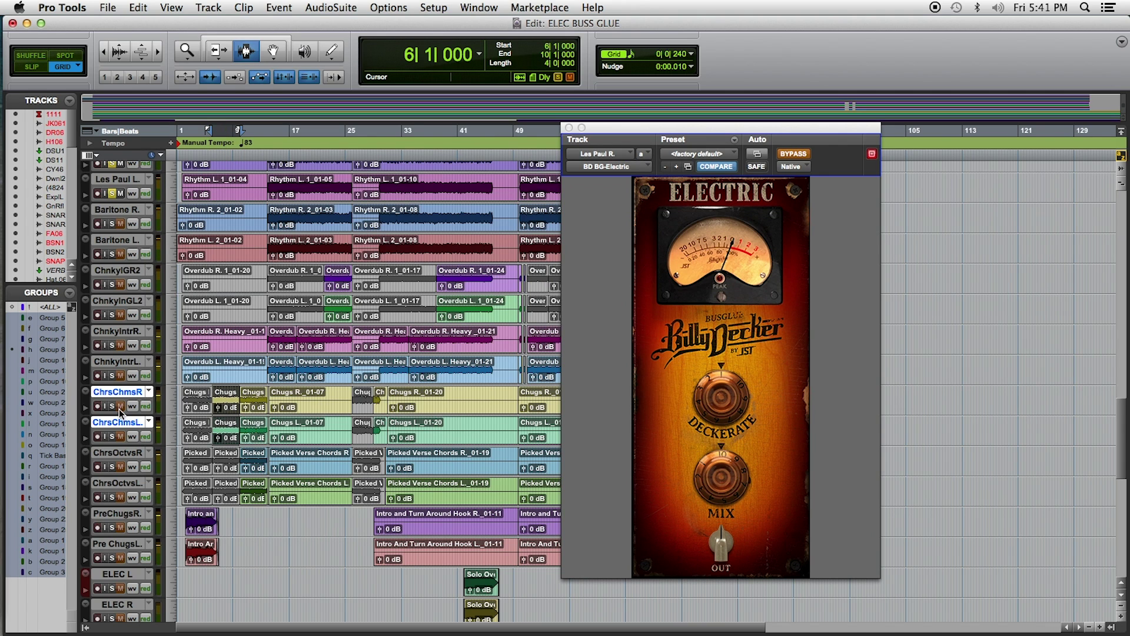
click(112, 194)
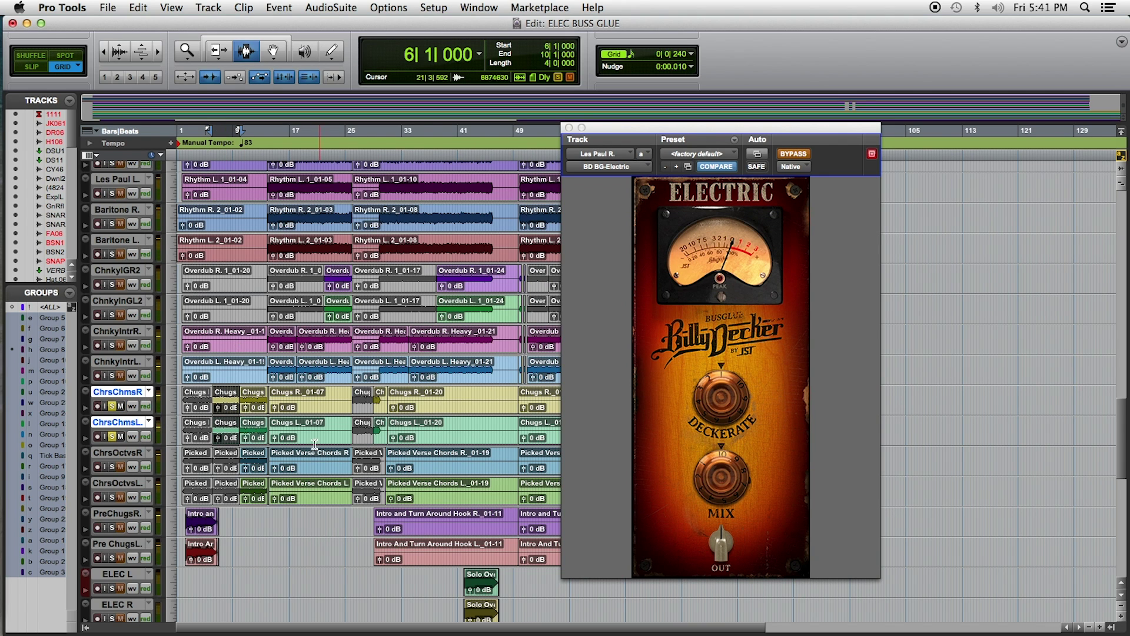
key(space)
key(super+equal)
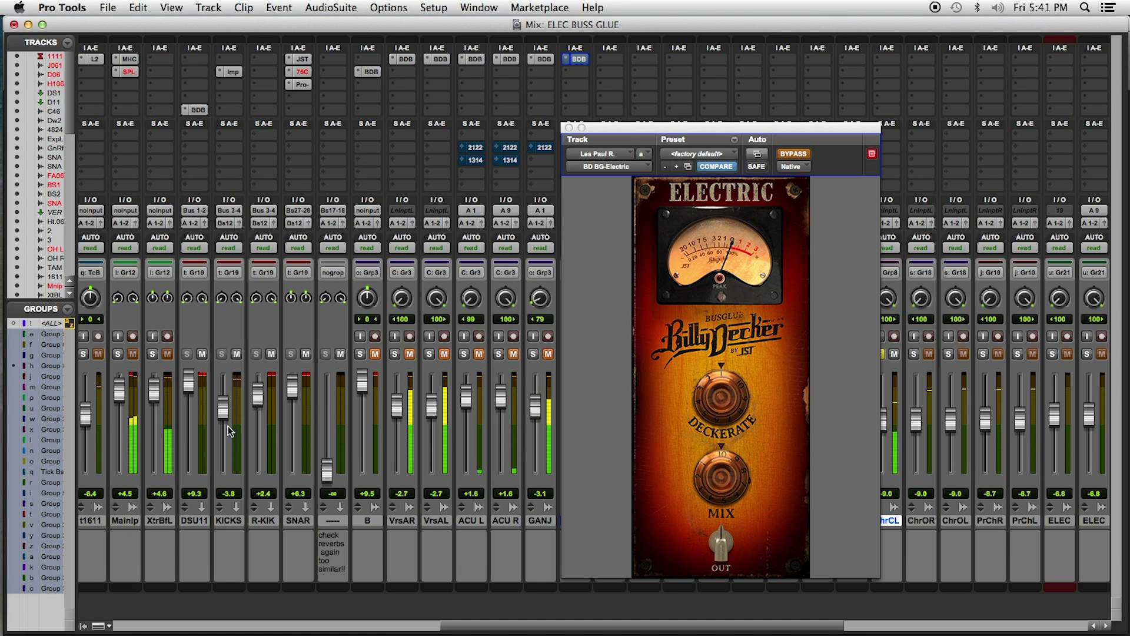
Close the Les Paul BusGlue plugin window without adding a plug-in to ChrCR
drag(708, 126, 366, 118)
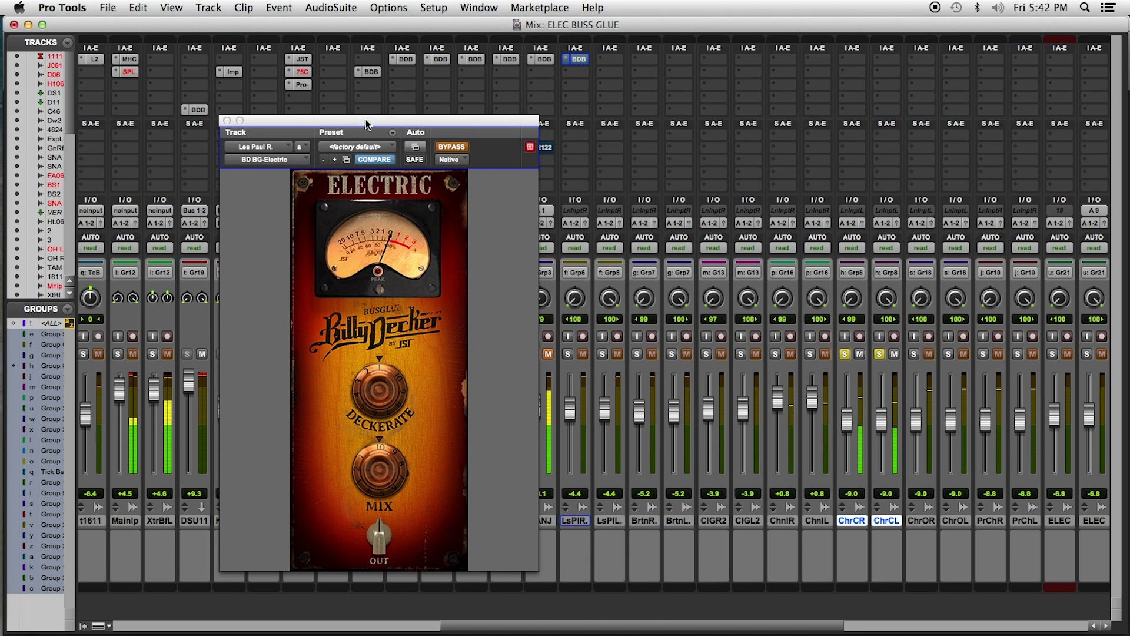
click(846, 60)
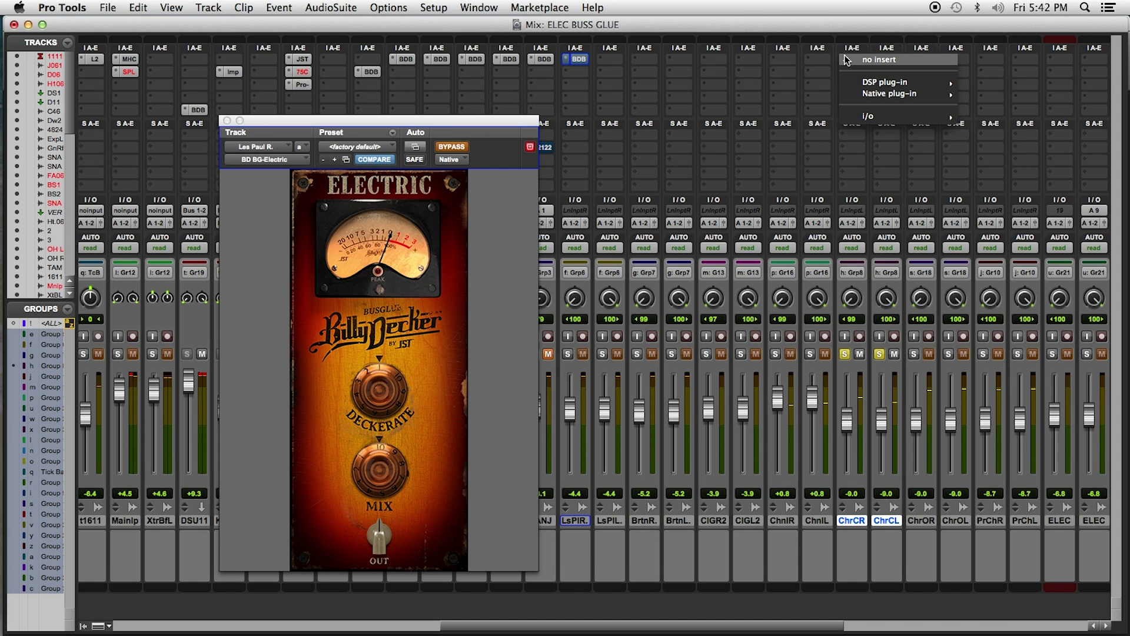
click(227, 120)
click(226, 121)
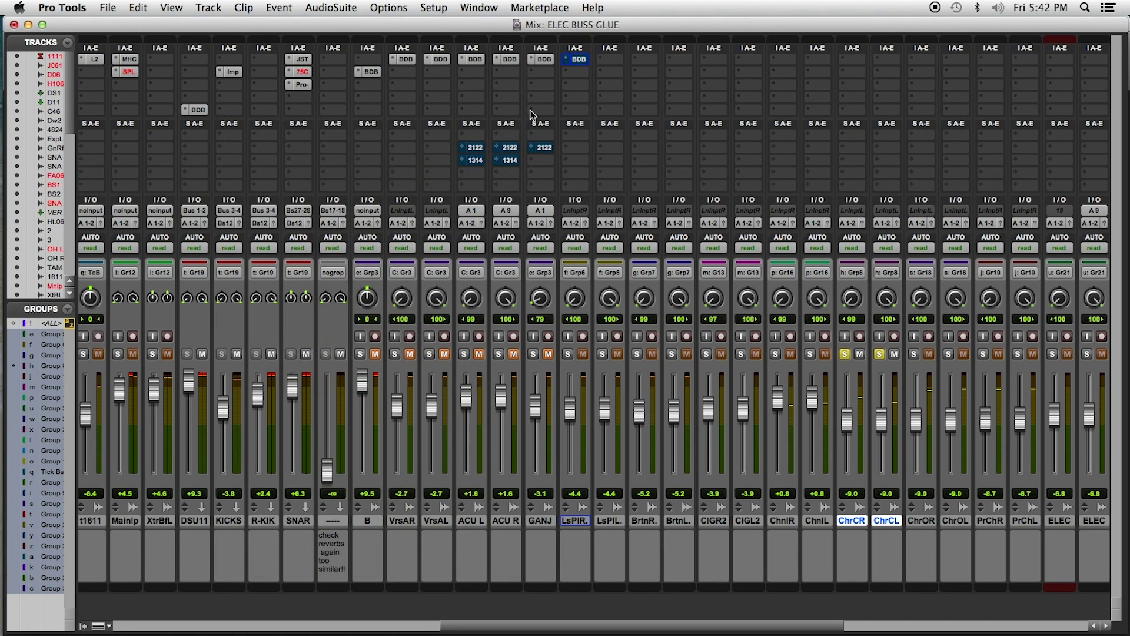
Insert Joey Sturgis Tones BD BG-Electric on Chorus Chimes R. and open its plugin window
click(842, 57)
mouse_move(888, 93)
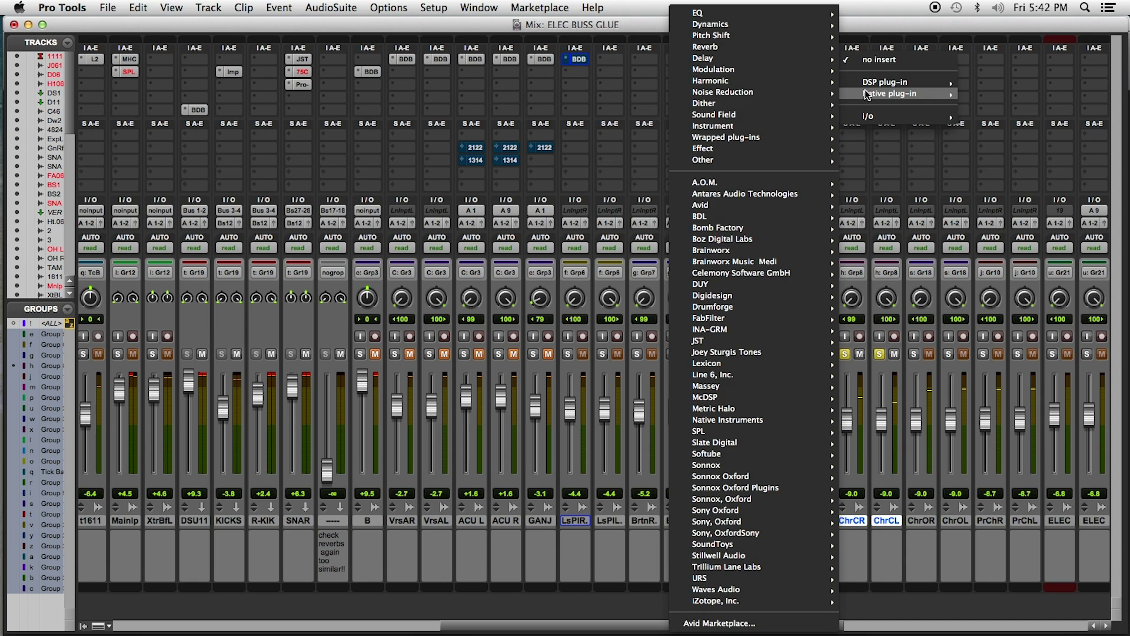
mouse_move(741, 354)
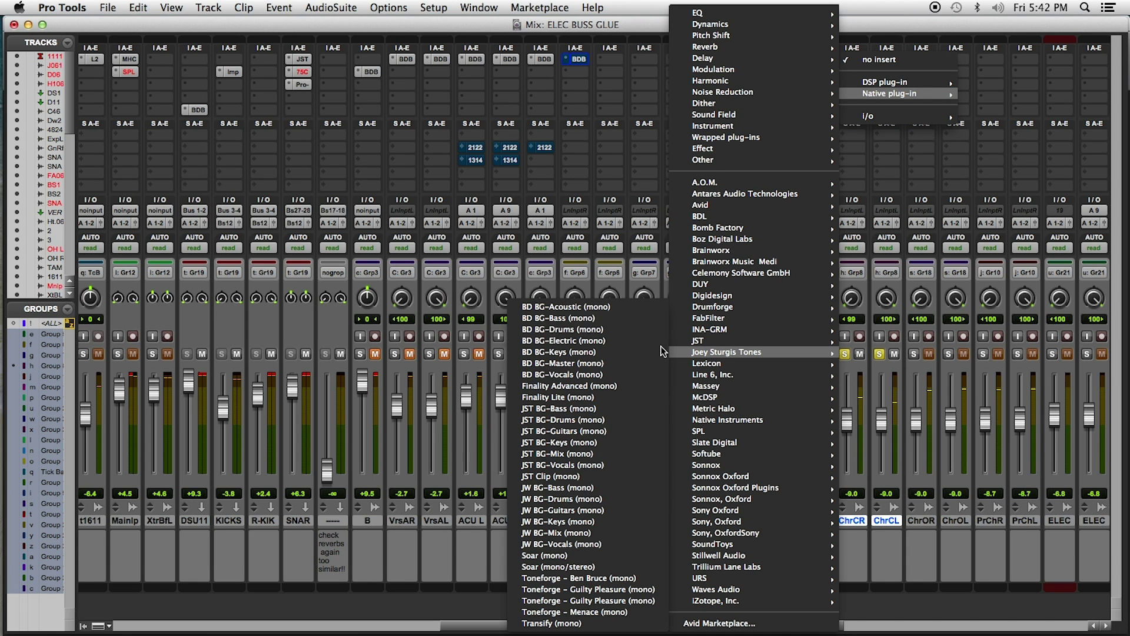
click(624, 374)
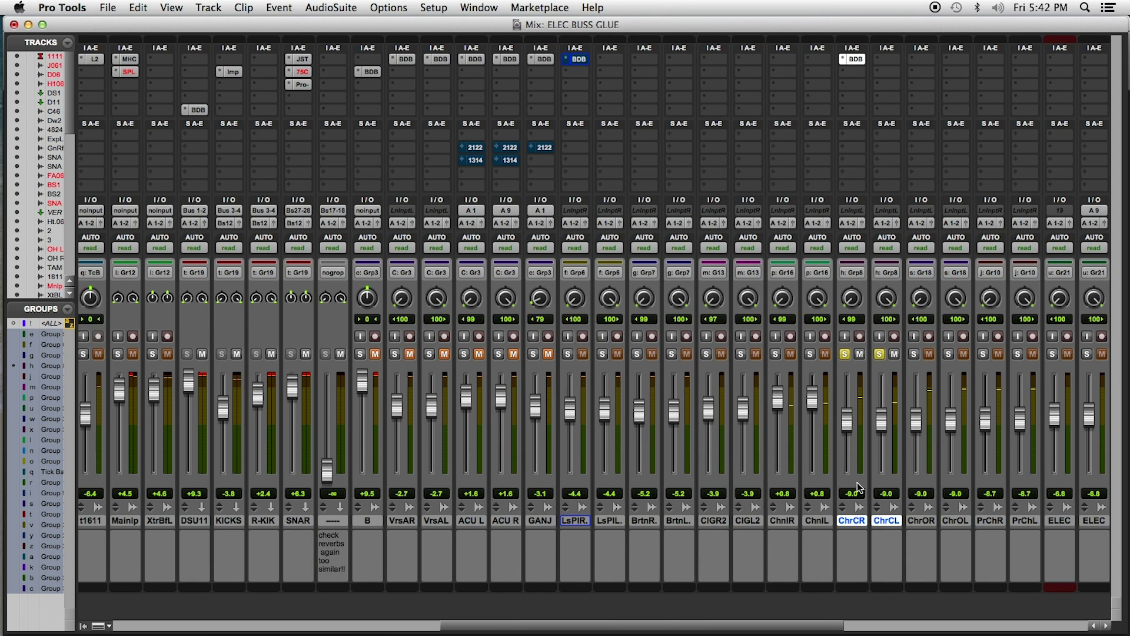
click(378, 297)
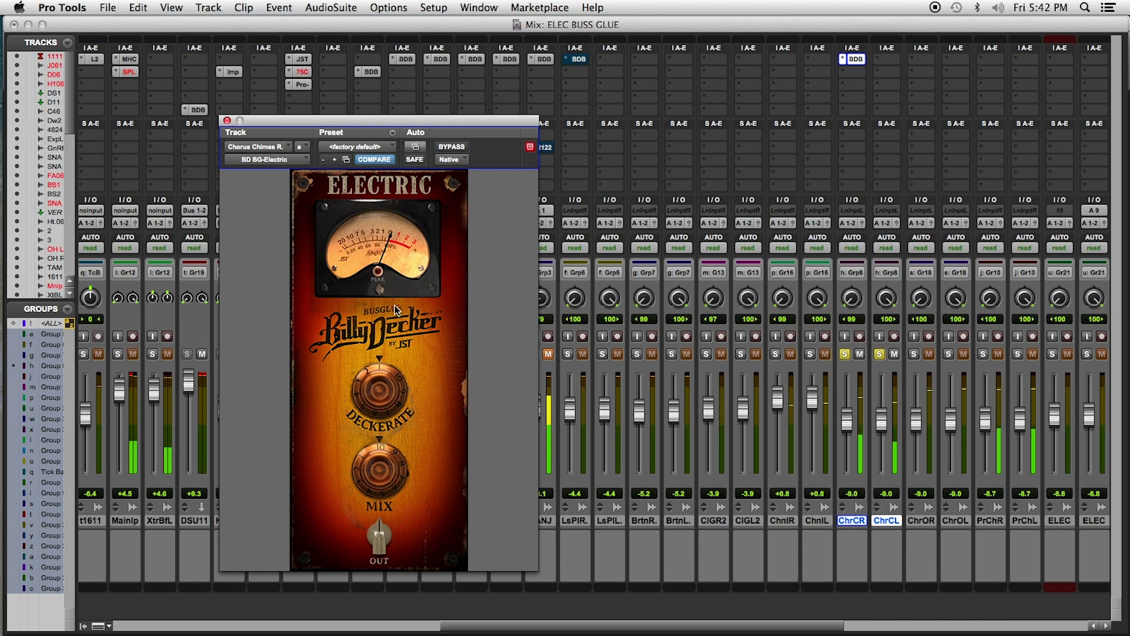
Set Deckerate to 33.67 and meter calibration to 22.74, then unsolo the Chorus Chimes pair
mouse_move(394, 268)
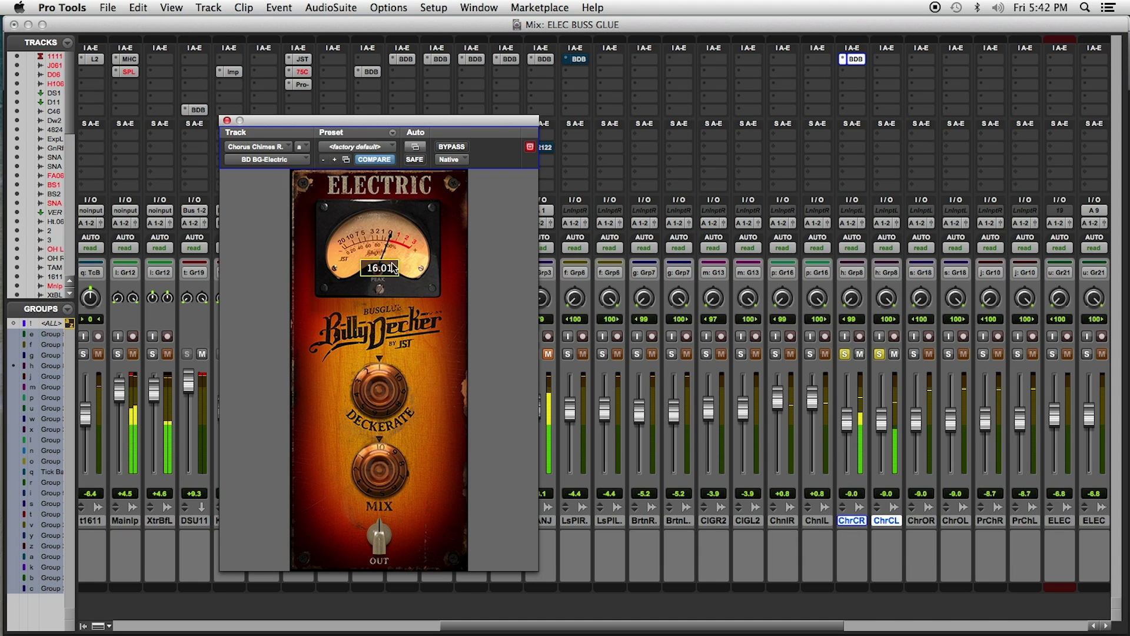
drag(379, 376, 380, 379)
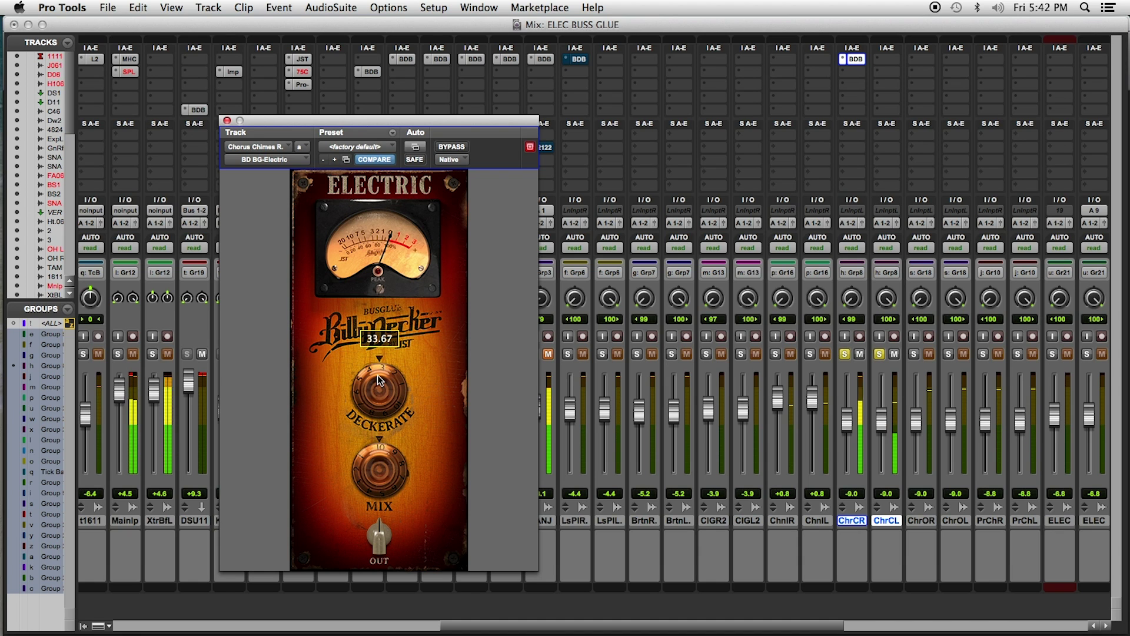
mouse_move(382, 290)
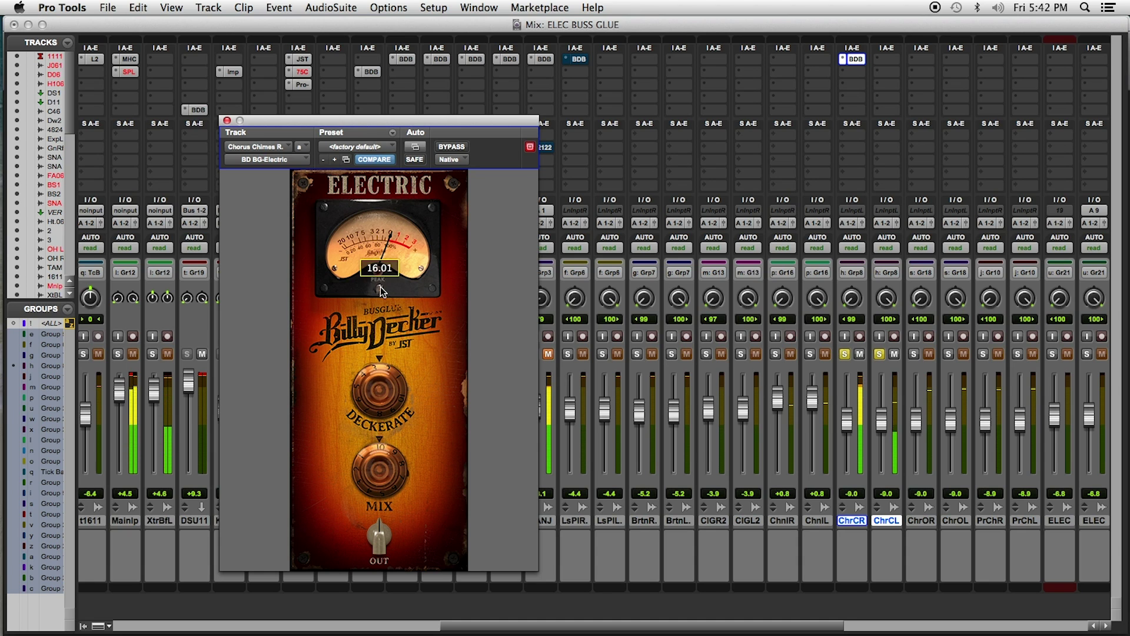
drag(381, 290, 383, 274)
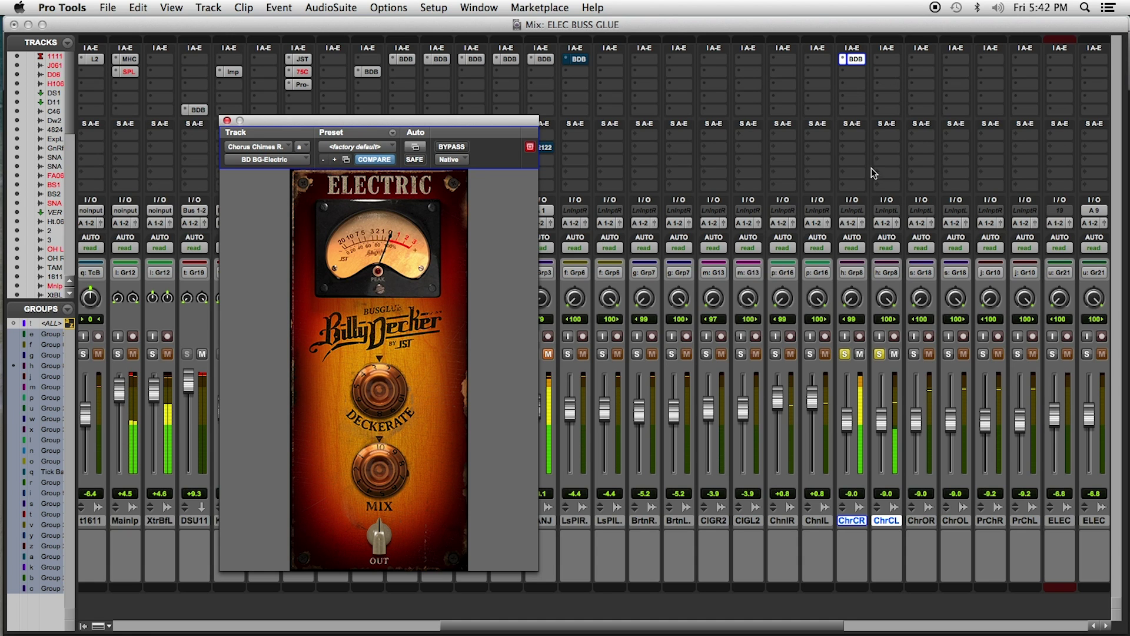
click(858, 61)
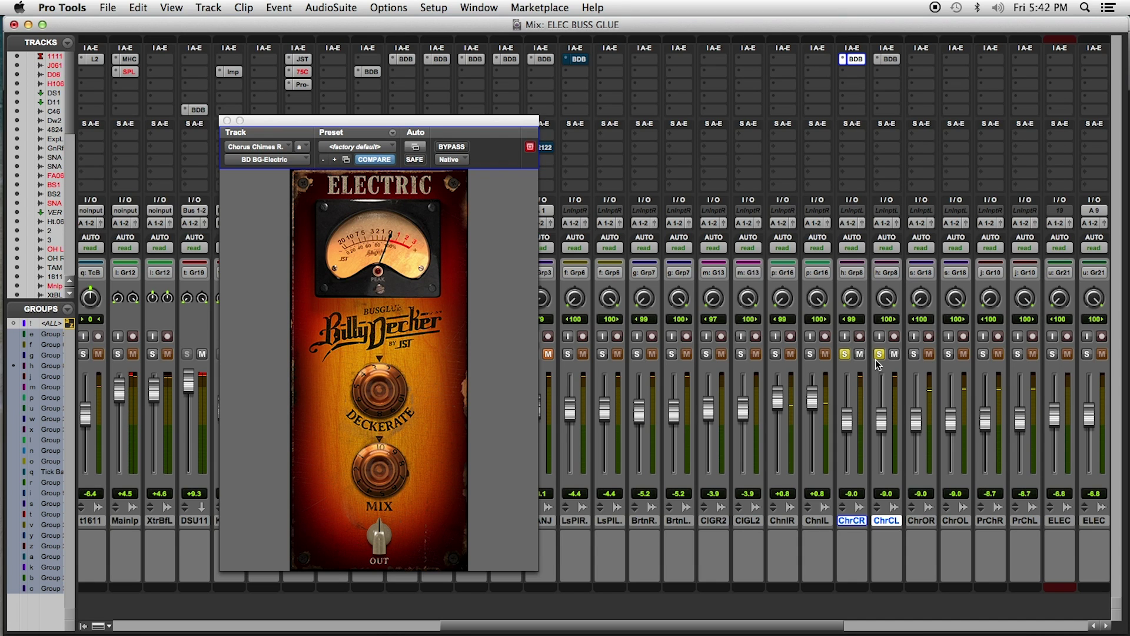
click(844, 354)
Select and solo both Baritone tracks, then set their grouped faders to -3.4 dB
key(super+equal)
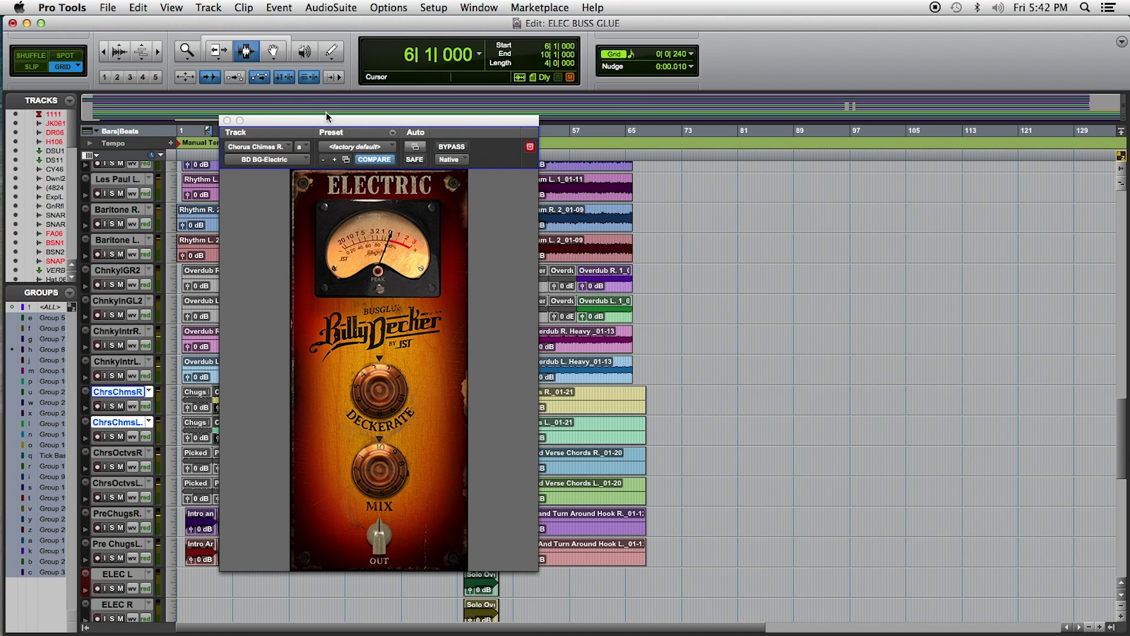
double_click(295, 232)
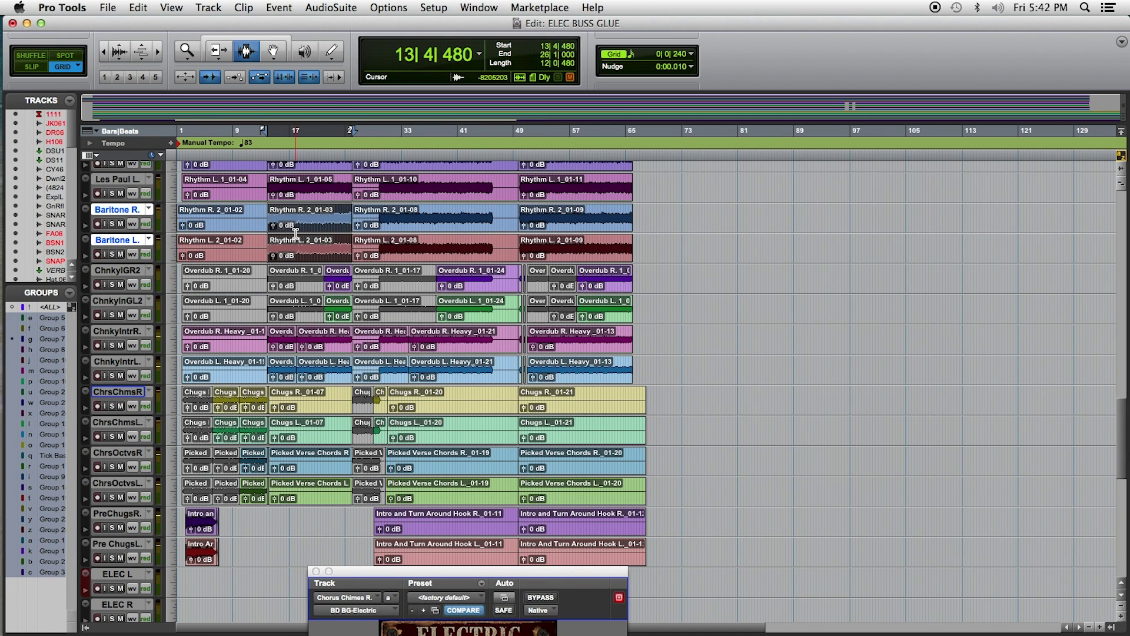
click(112, 225)
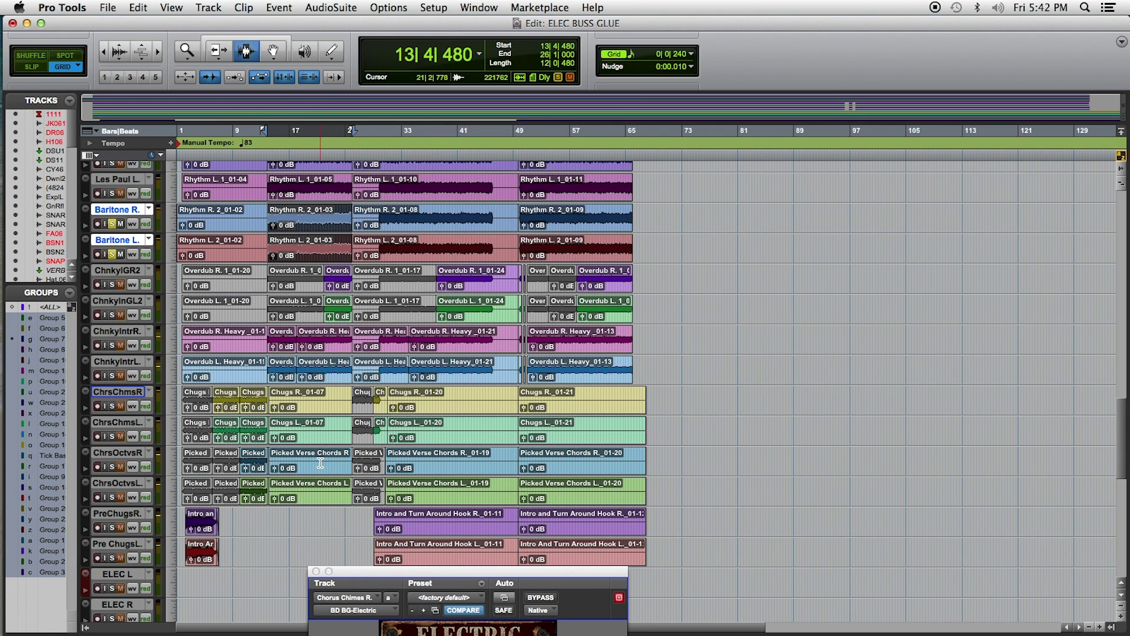
key(super+equal)
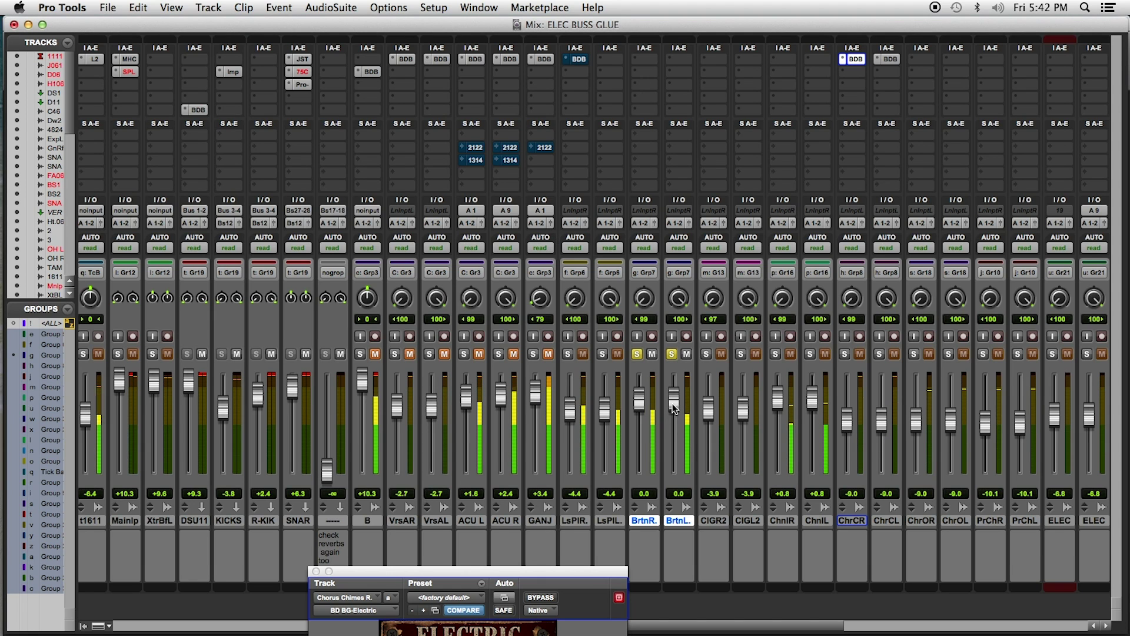
drag(673, 418, 673, 408)
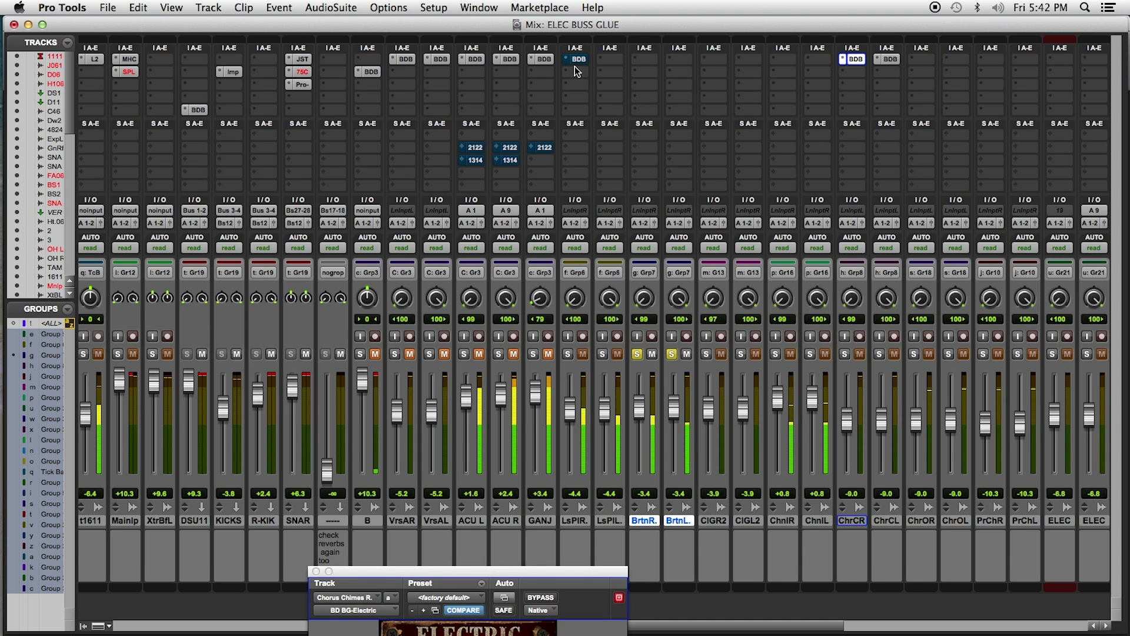
Insert BD BG-Electric on the Baritone R. track and bring its full panel into view
click(635, 60)
mouse_move(677, 94)
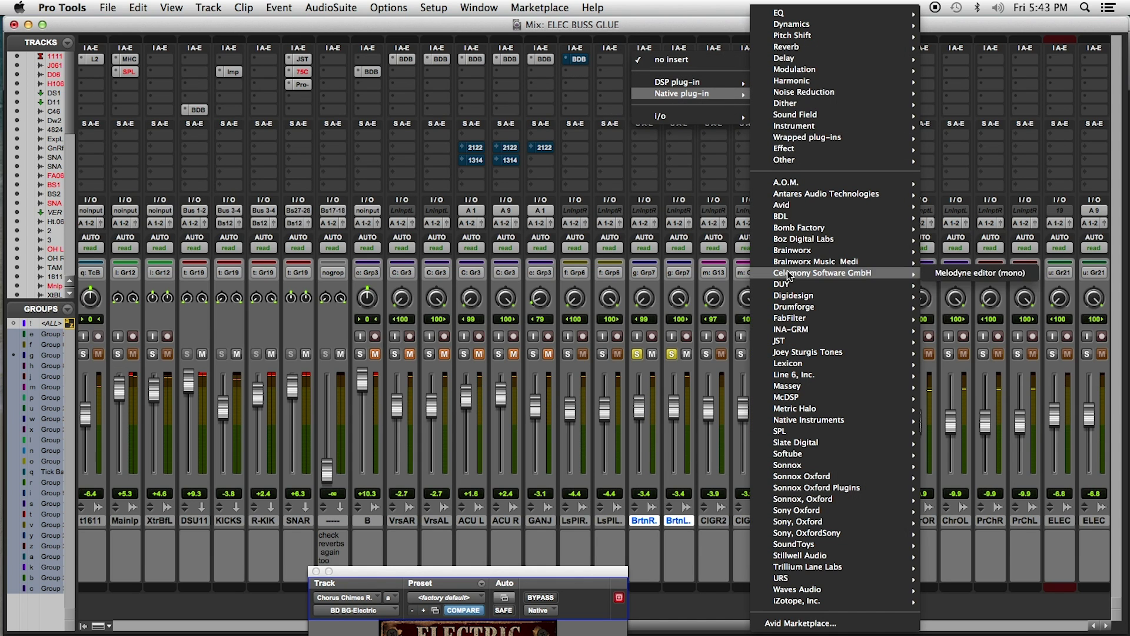
mouse_move(786, 364)
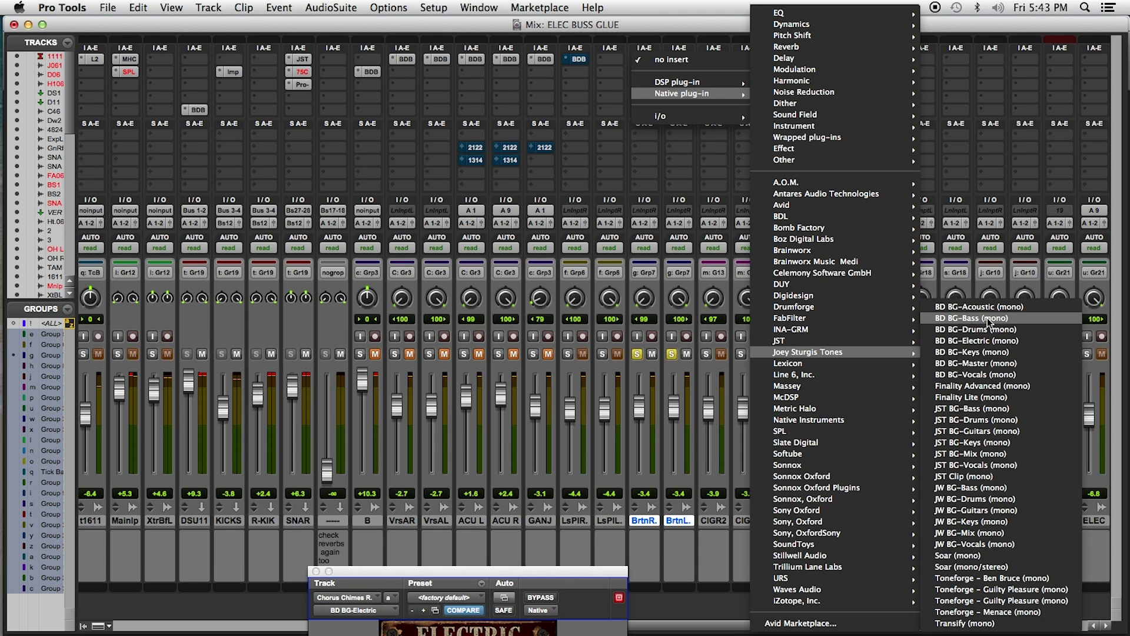
click(992, 342)
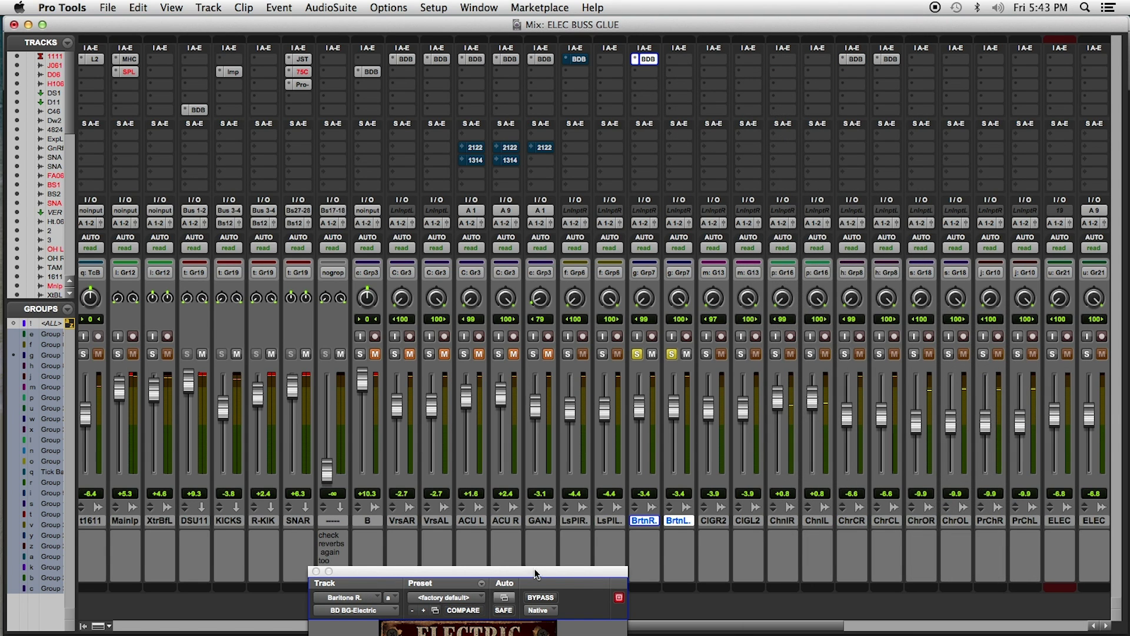
drag(536, 574, 525, 52)
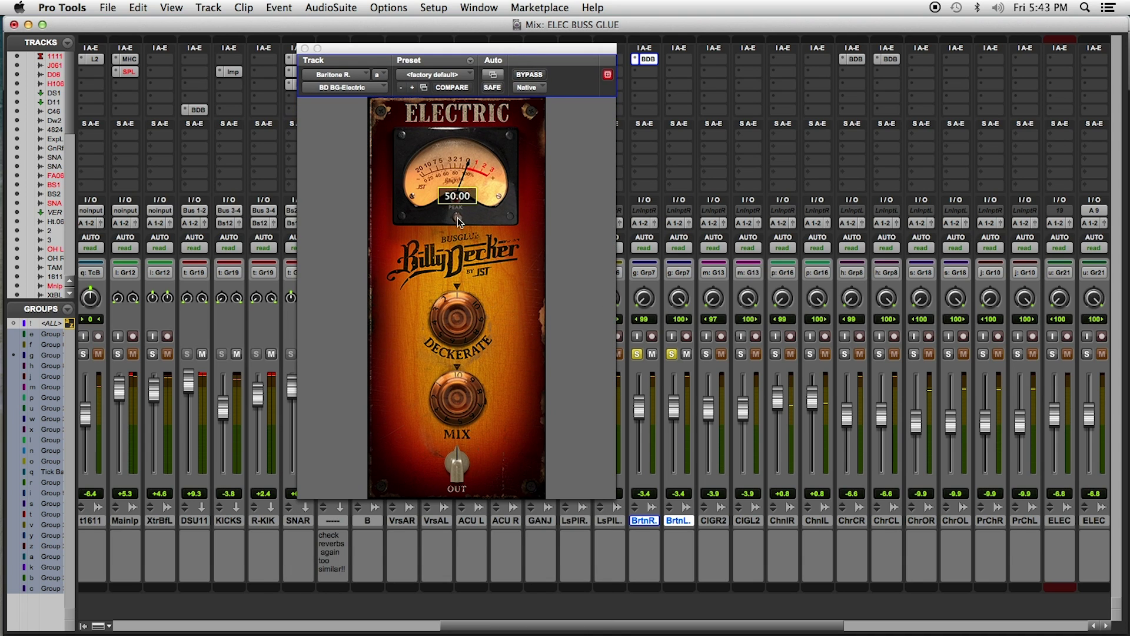
Adjust the Baritone R. plugin's meter calibration and Deckerate knobs
drag(459, 221, 440, 246)
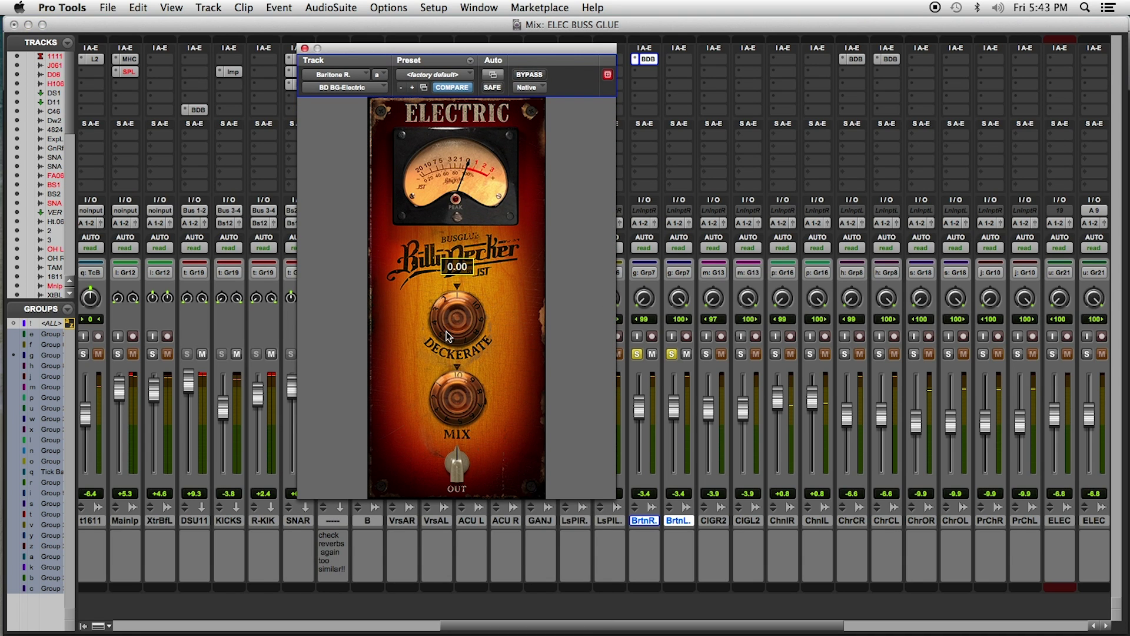
drag(450, 335, 455, 299)
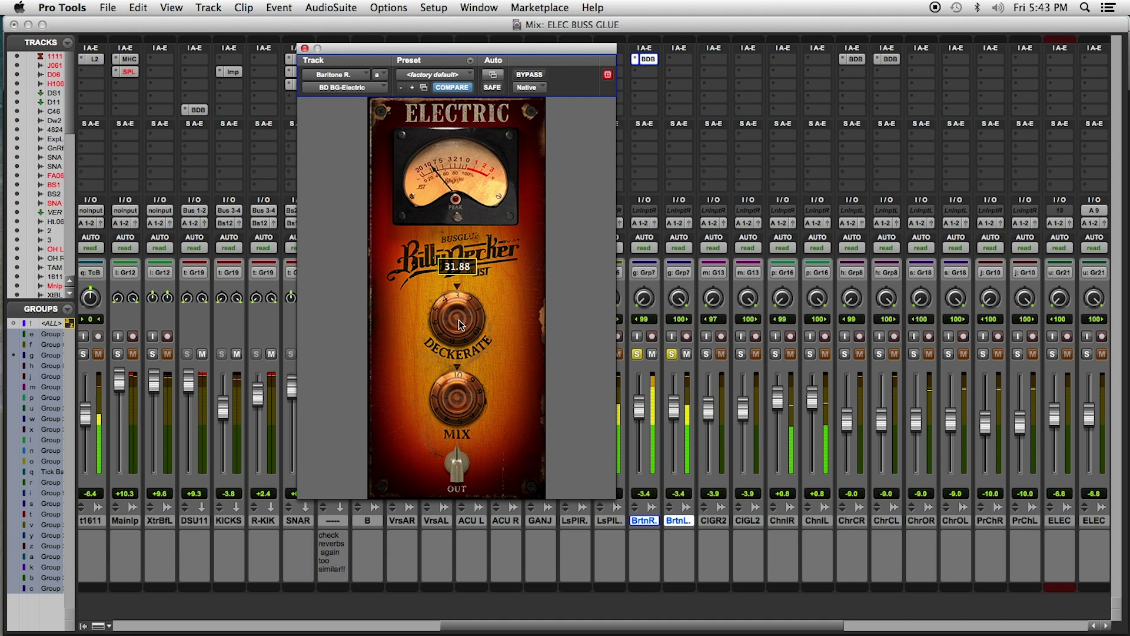
drag(465, 220, 438, 260)
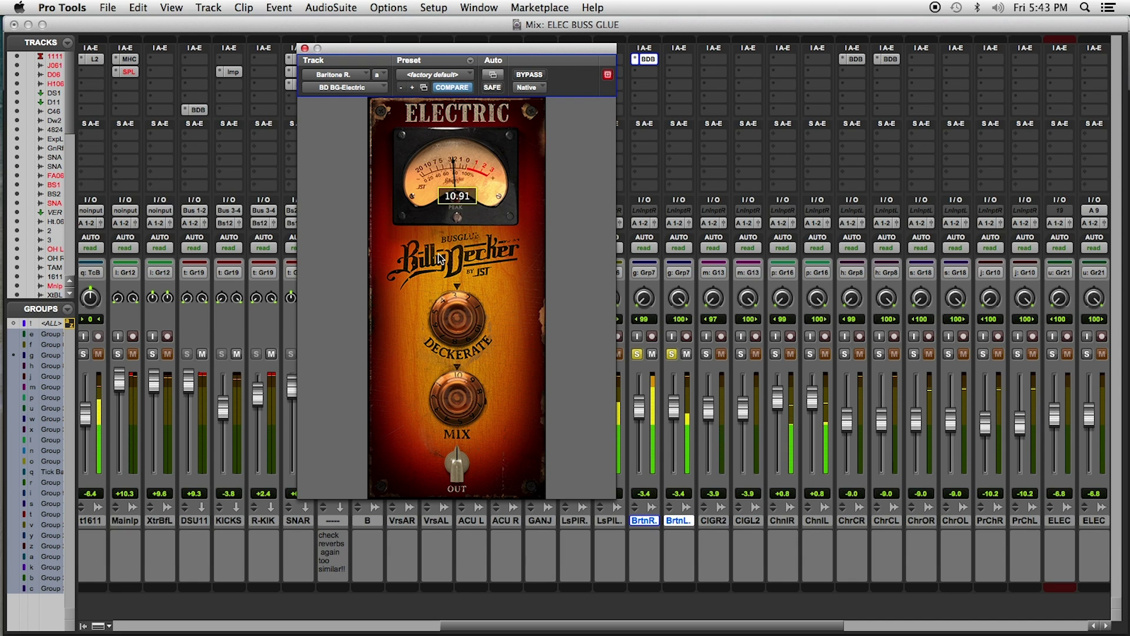
drag(453, 321, 447, 340)
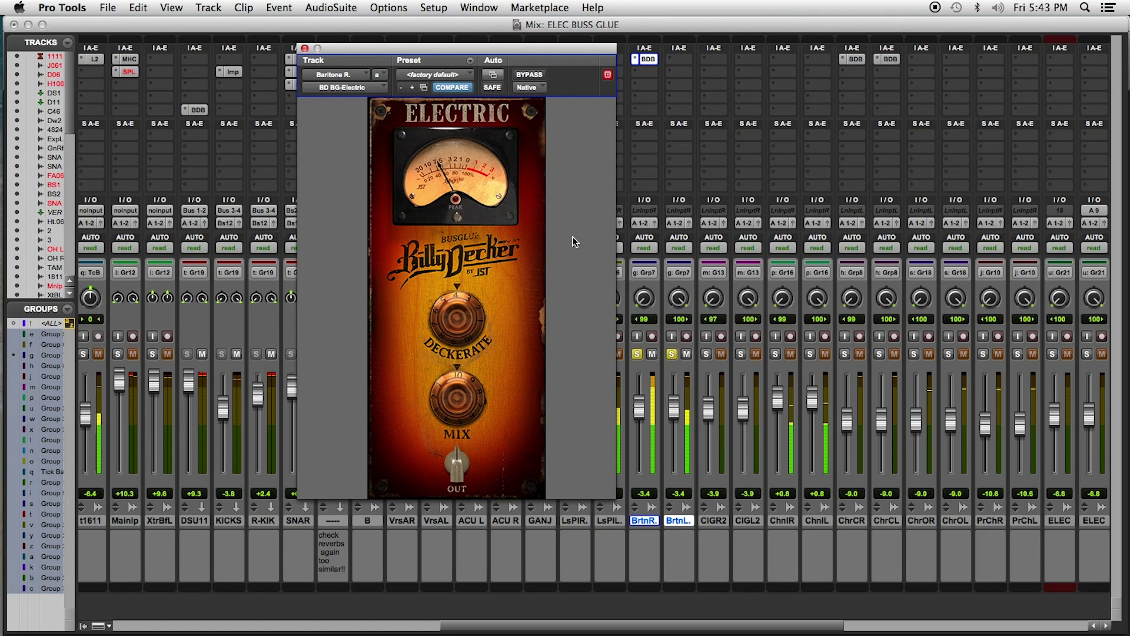
click(647, 58)
Copy the Bus Glue insert onto BrtnL and lower the Baritone faders to -6.4 dB
drag(680, 64, 680, 61)
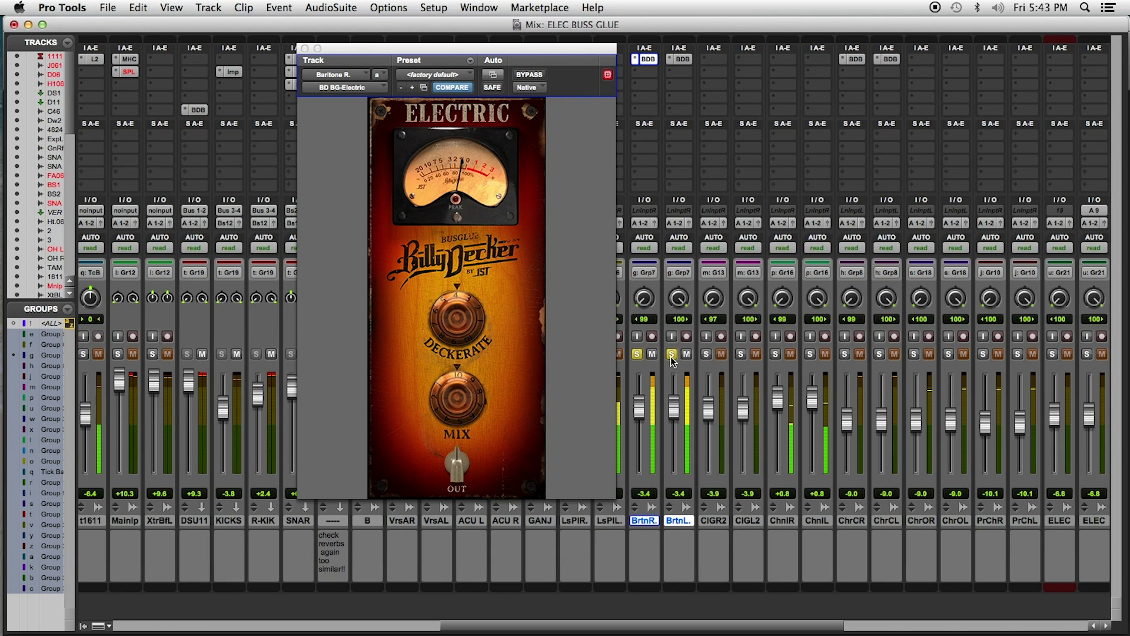
drag(502, 47, 479, 553)
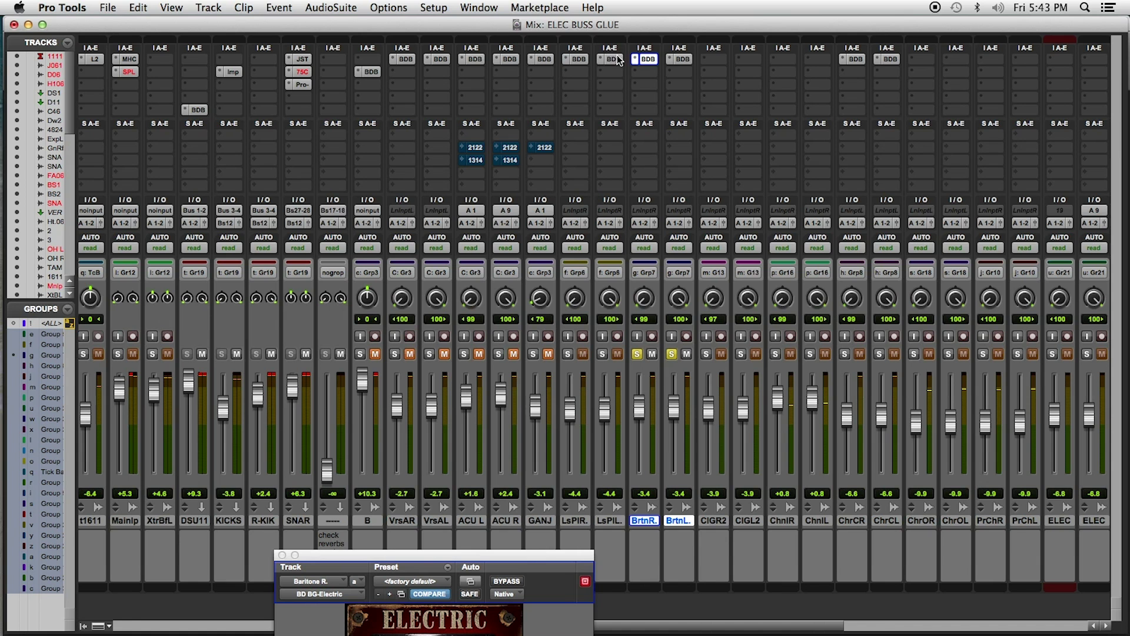
click(602, 354)
key(super+equal)
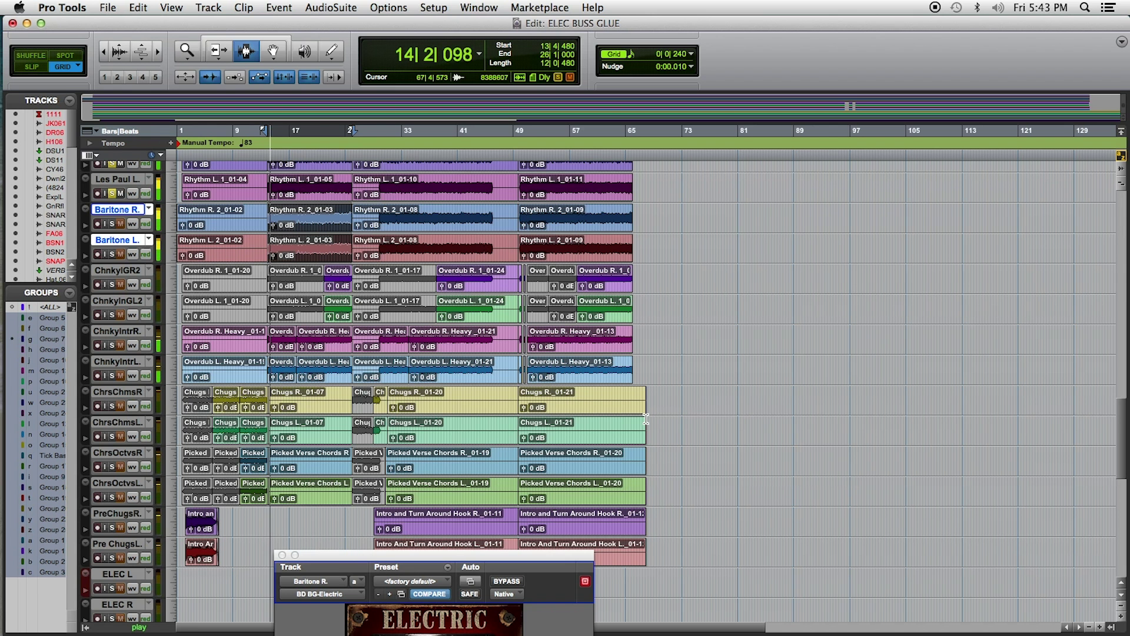
key(super+equal)
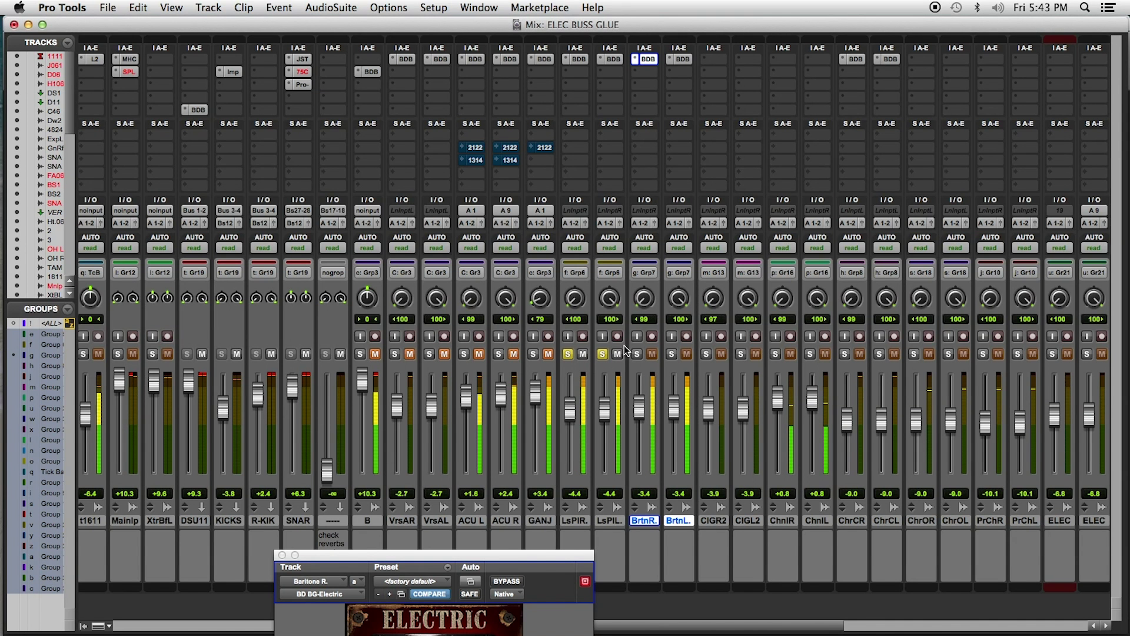
click(637, 354)
drag(638, 407, 602, 415)
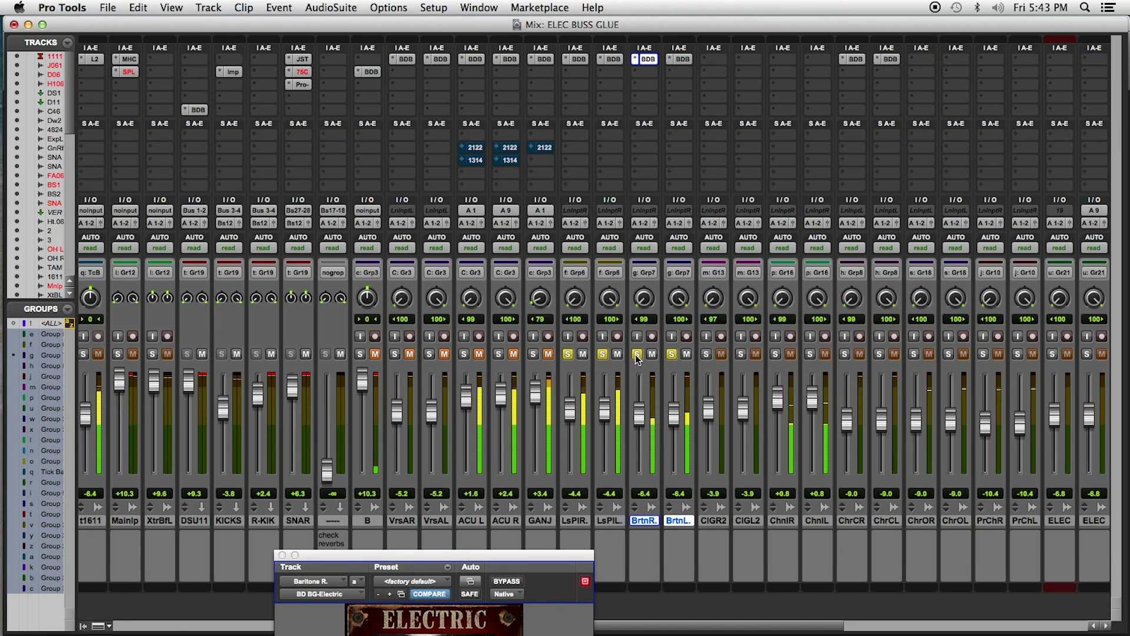
Solo the Chunky Intro pair and play the ChnkyIntr clips at bars 14–18
click(775, 354)
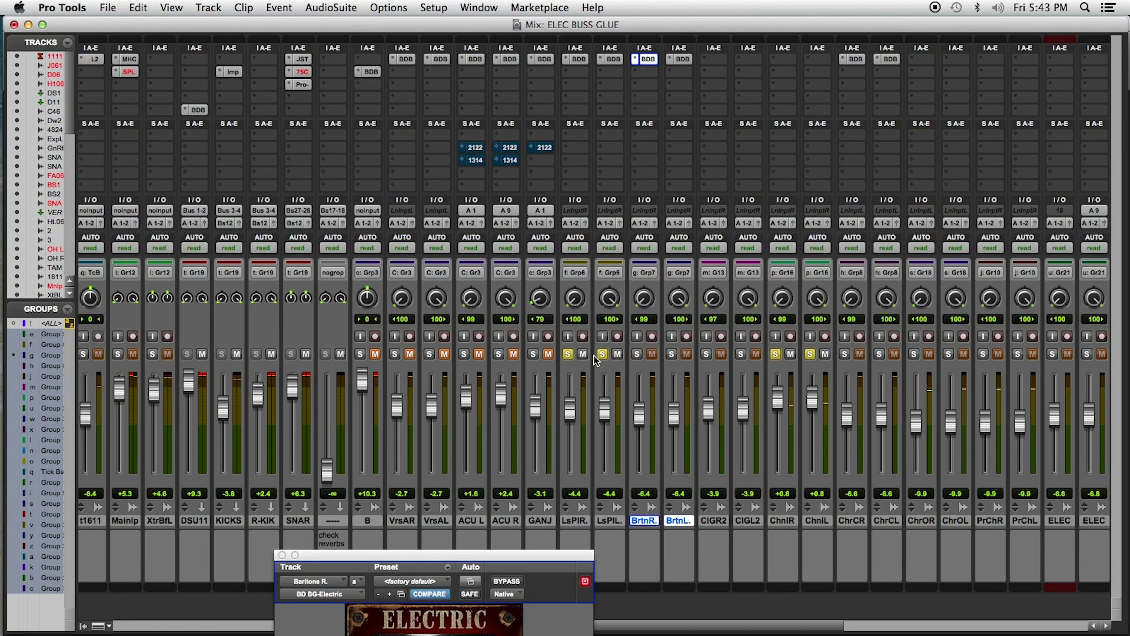
key(super+equal)
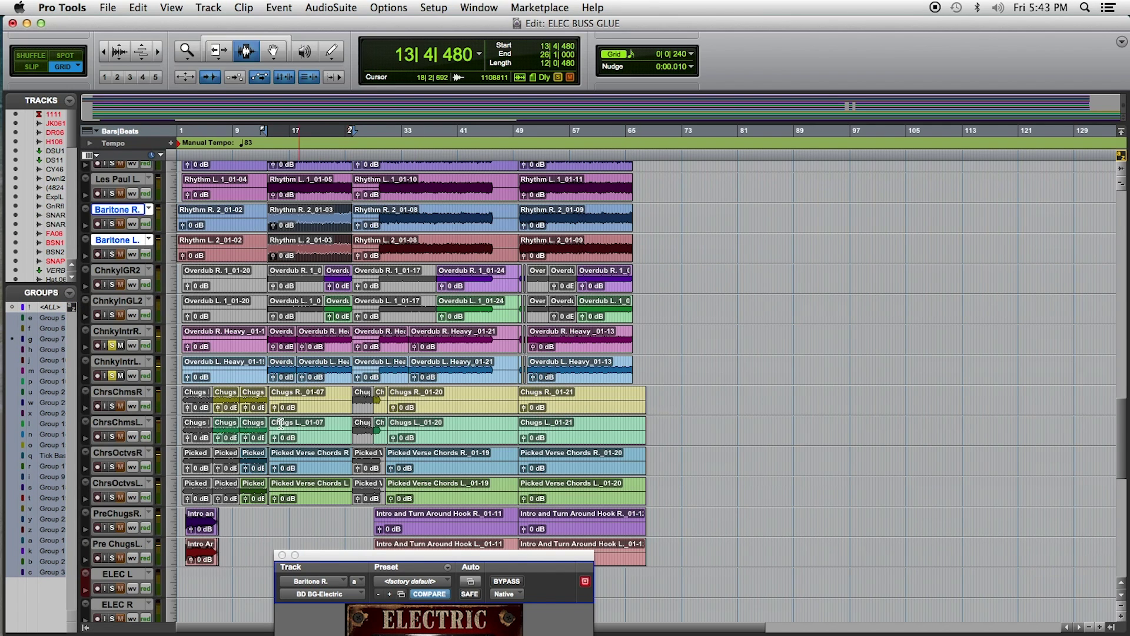
click(284, 348)
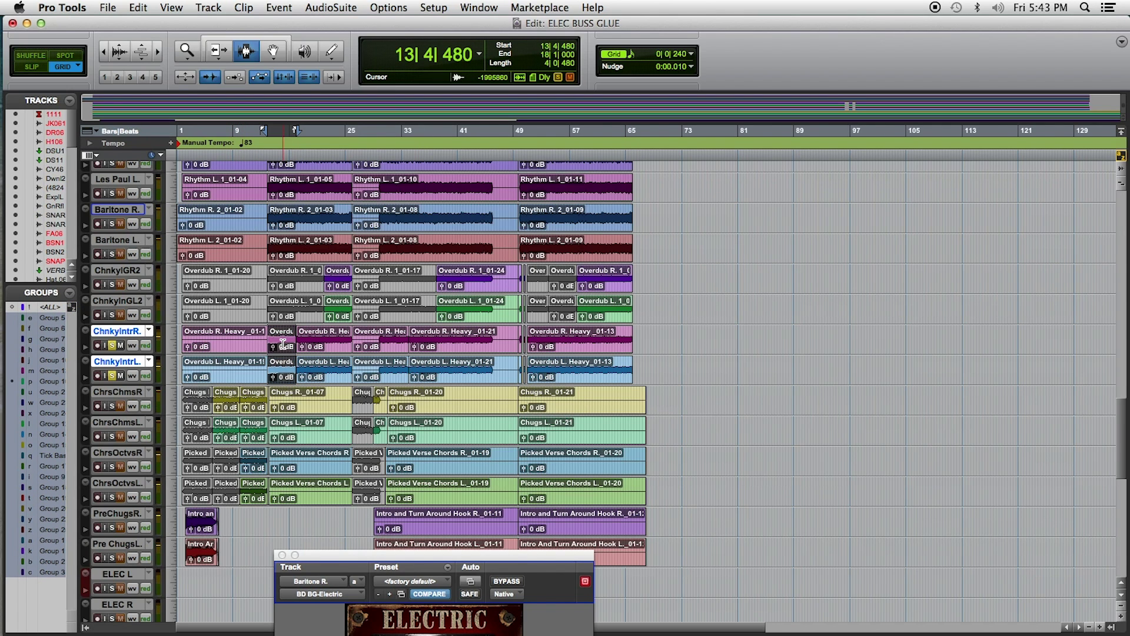
key(space)
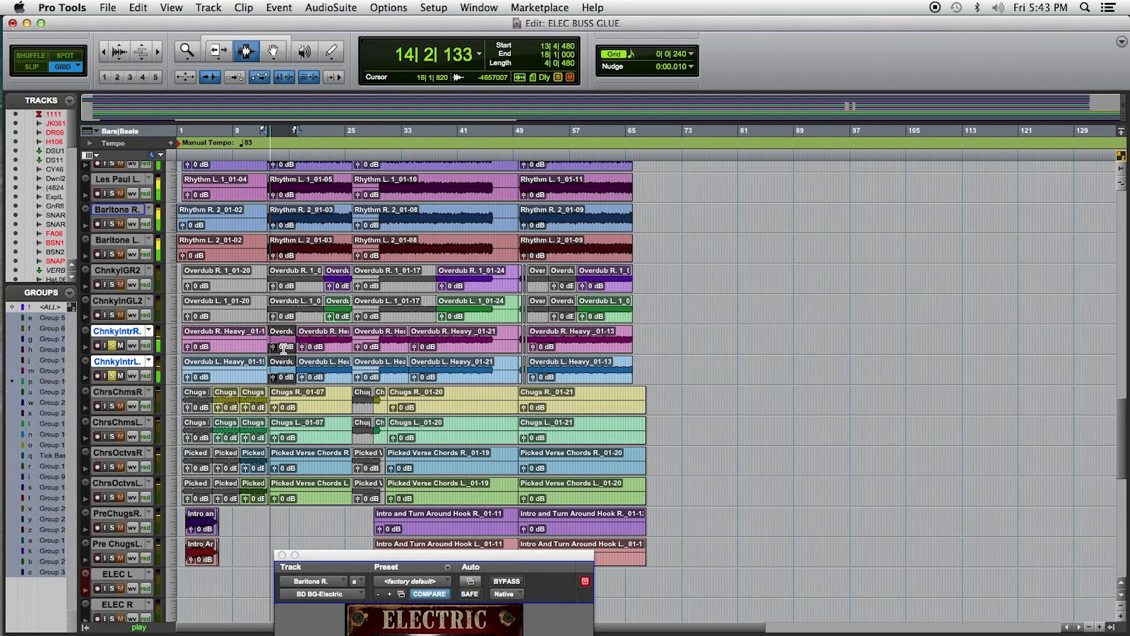
key(super+equal)
click(777, 58)
Insert BD BG-Electric on the ChnlR track and bring its full panel into view
mouse_move(800, 99)
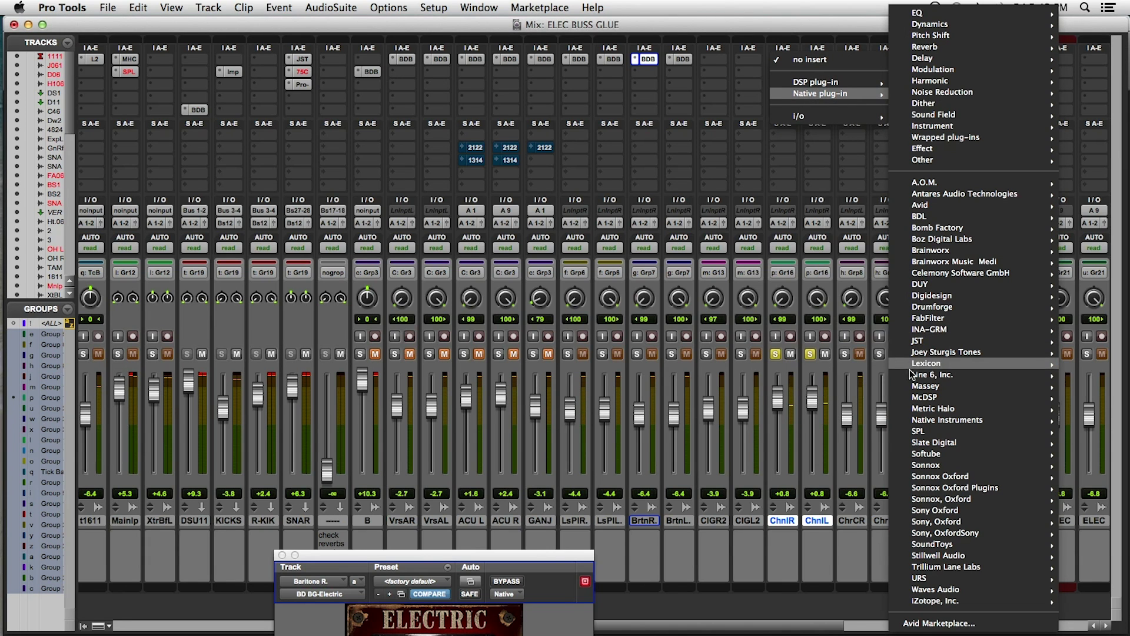
mouse_move(942, 351)
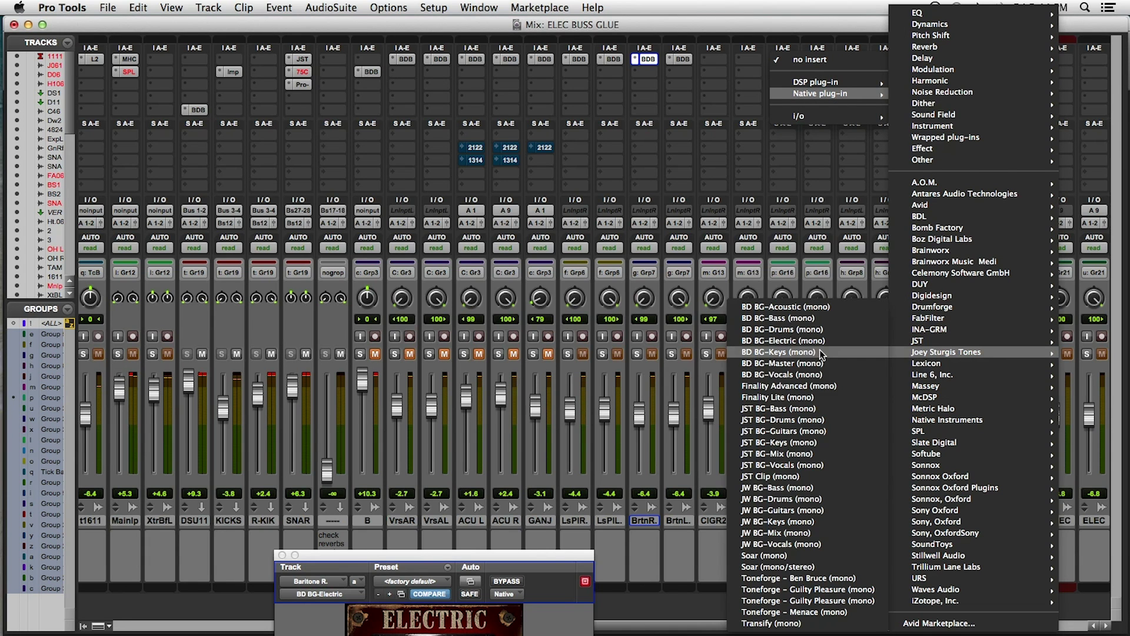
click(790, 339)
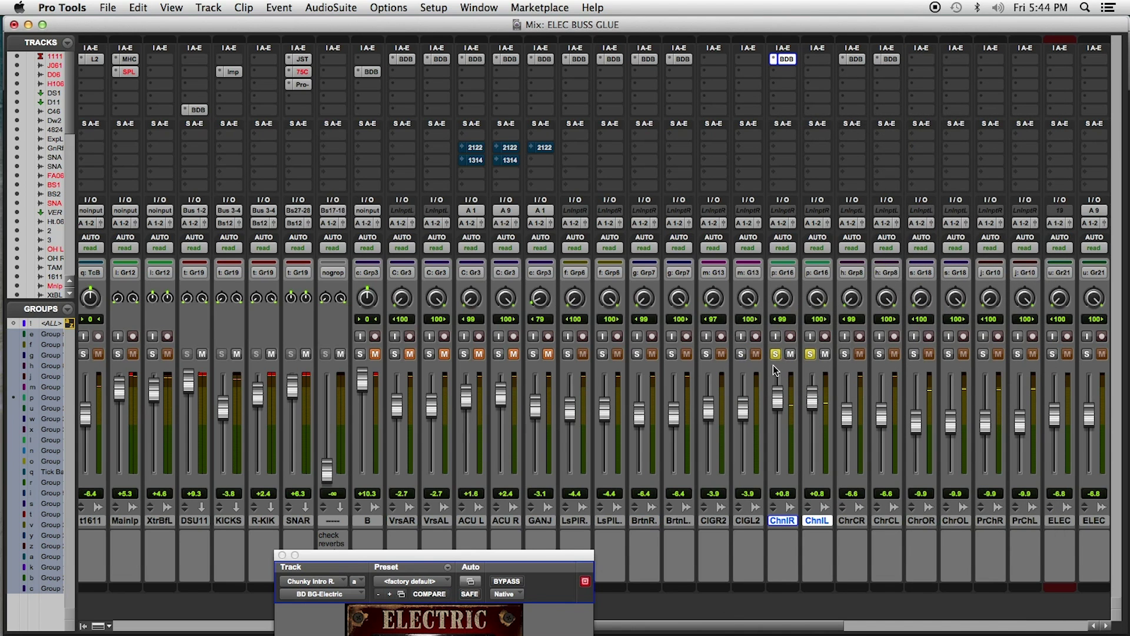
drag(508, 556, 590, 39)
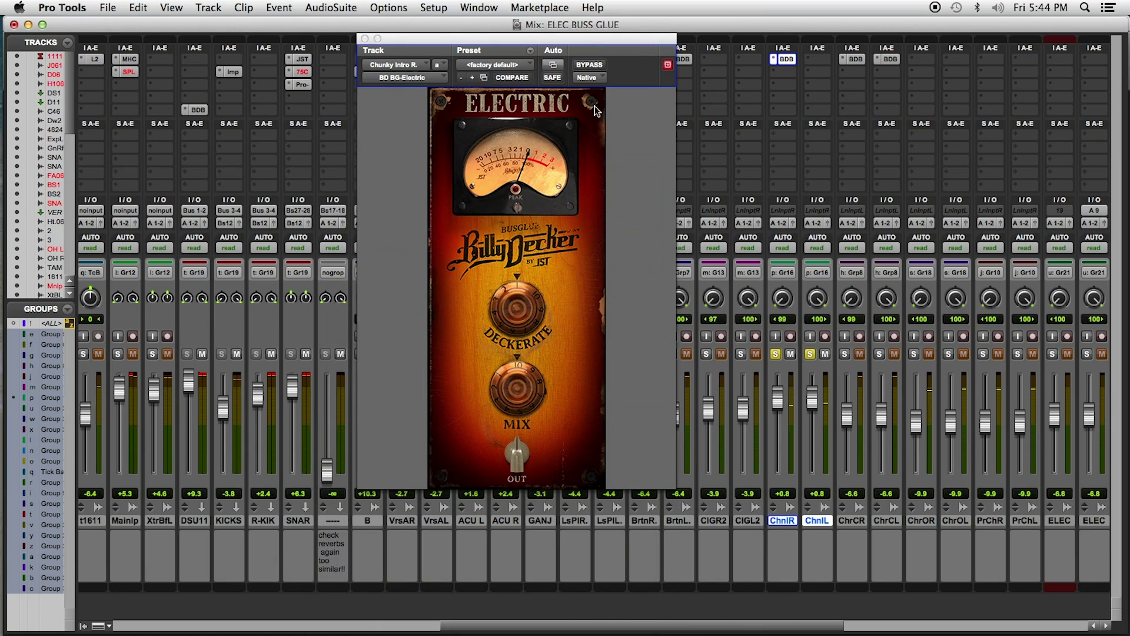
click(516, 213)
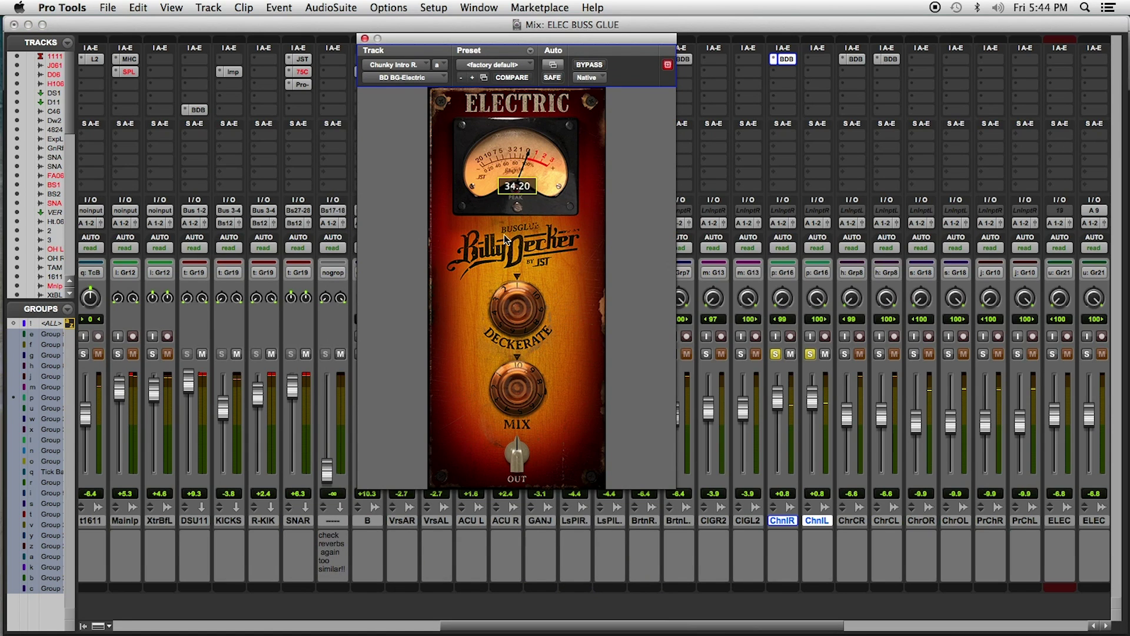
Set Deckerate to 38.94, copy the insert to ChnlL, unsolo the pair, and close the plugin
drag(510, 318, 514, 305)
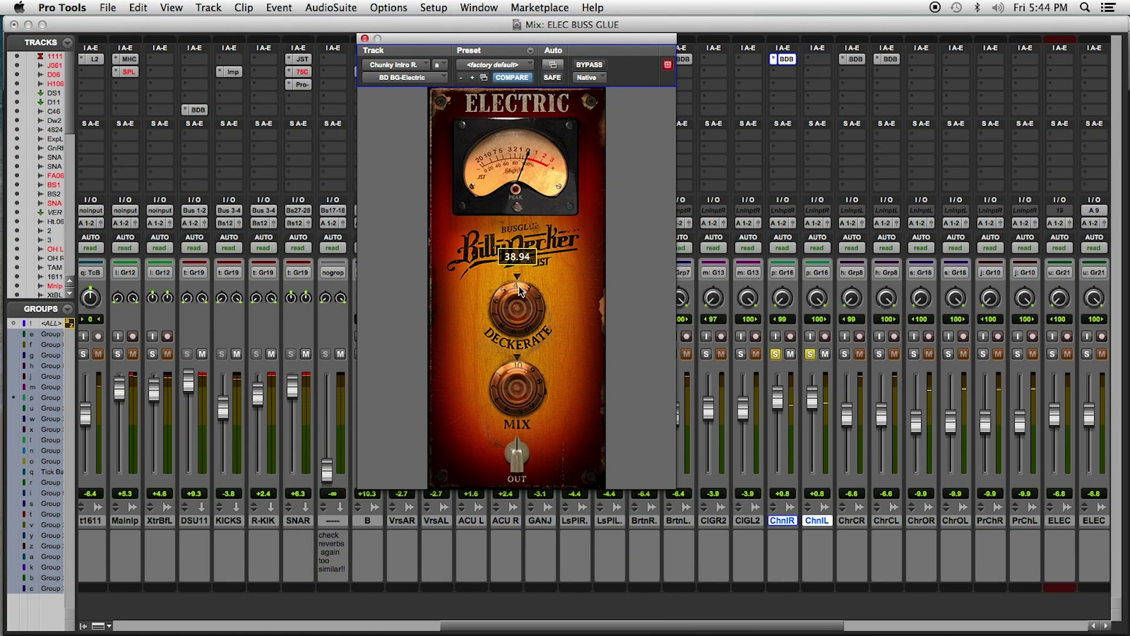
drag(786, 59, 819, 59)
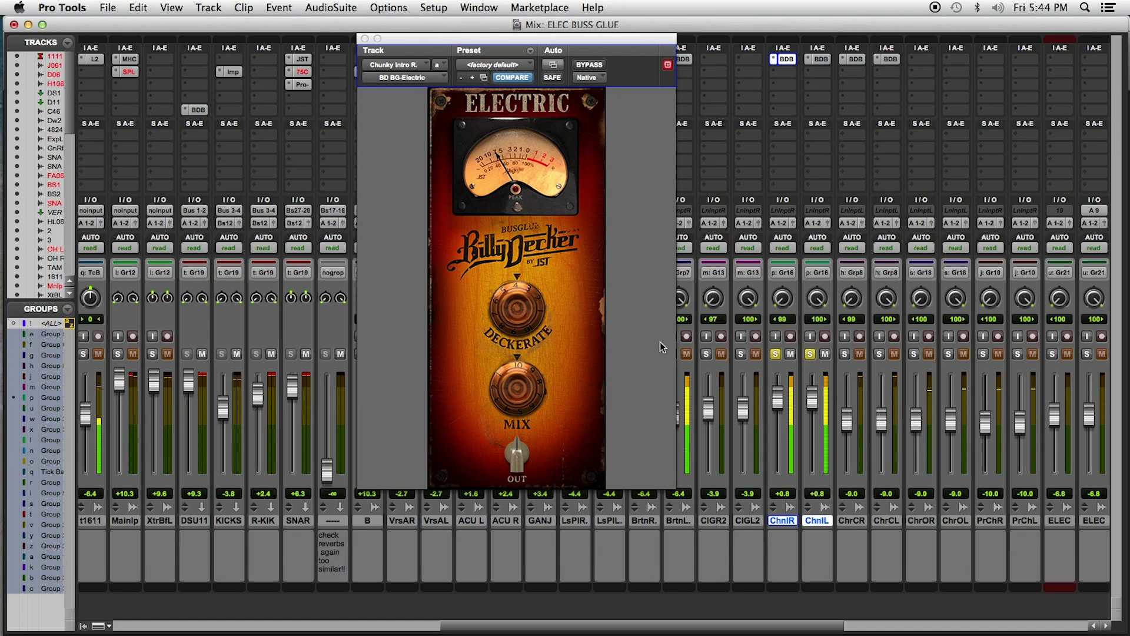
click(523, 304)
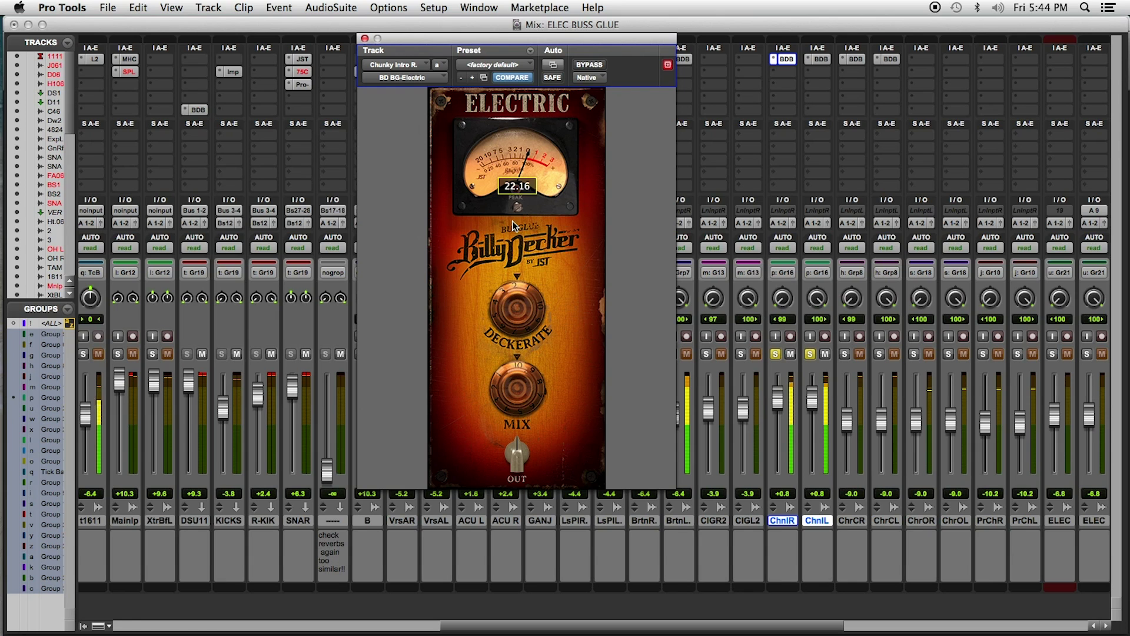
drag(510, 312, 511, 319)
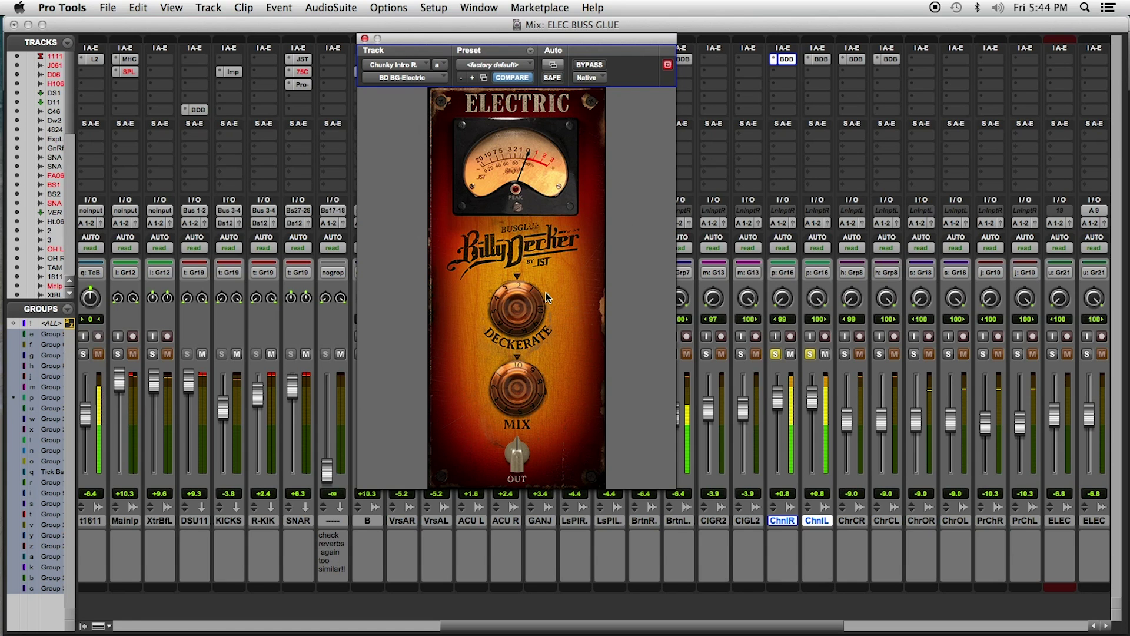
click(817, 61)
click(775, 353)
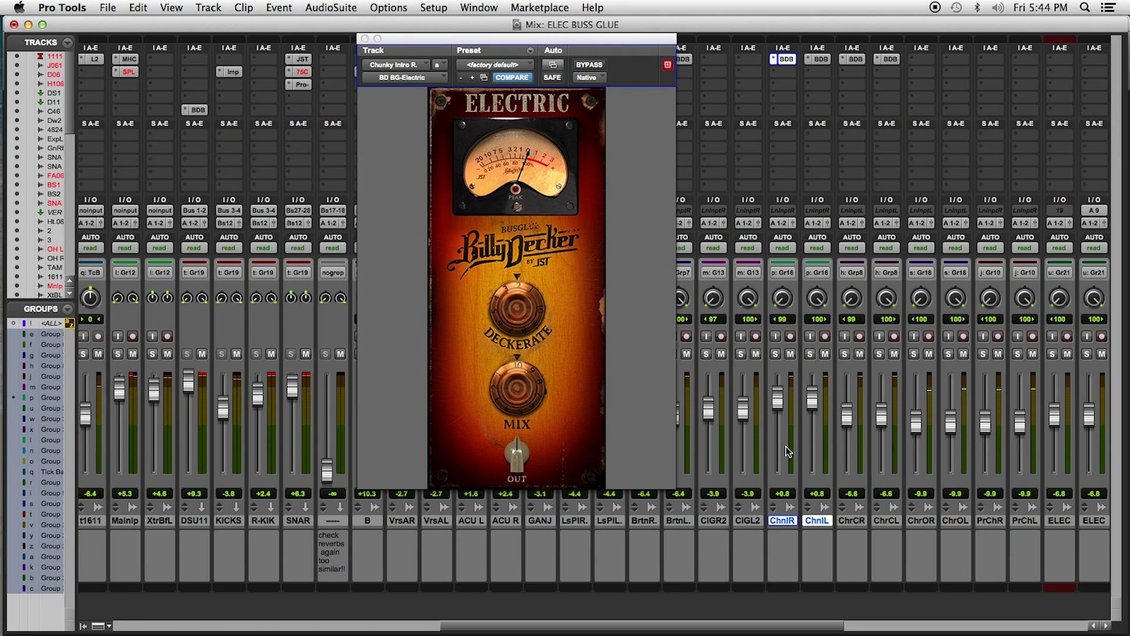
click(364, 39)
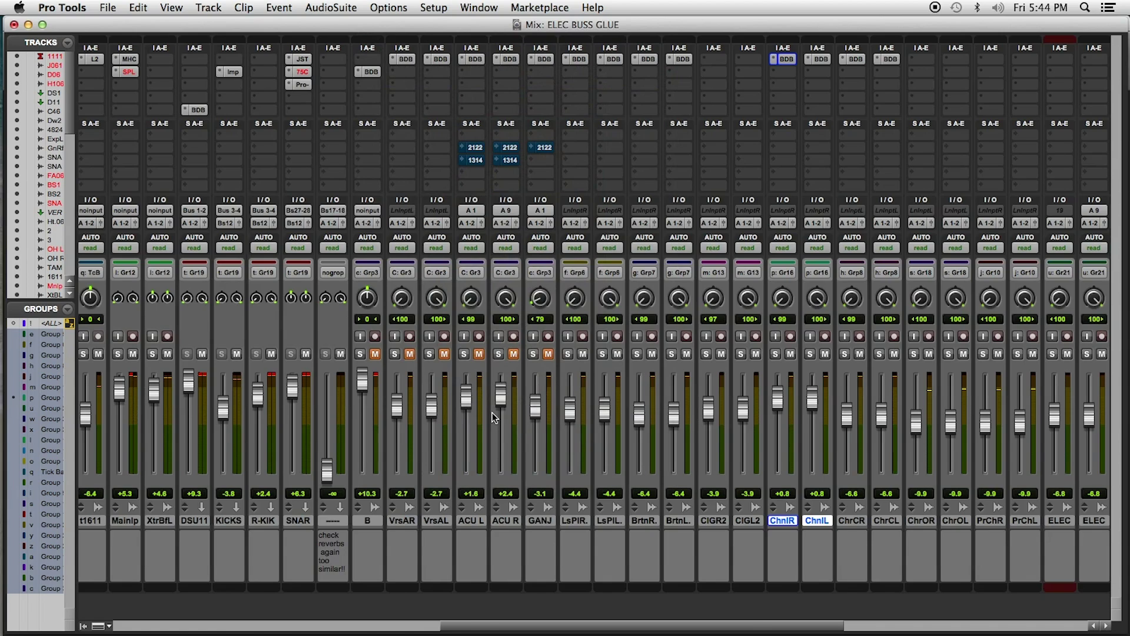
Select bars 13–26 on the Baritone tracks, disable mix groups, unmute VrsAR, and start playback
key(super+equal)
drag(264, 223, 350, 250)
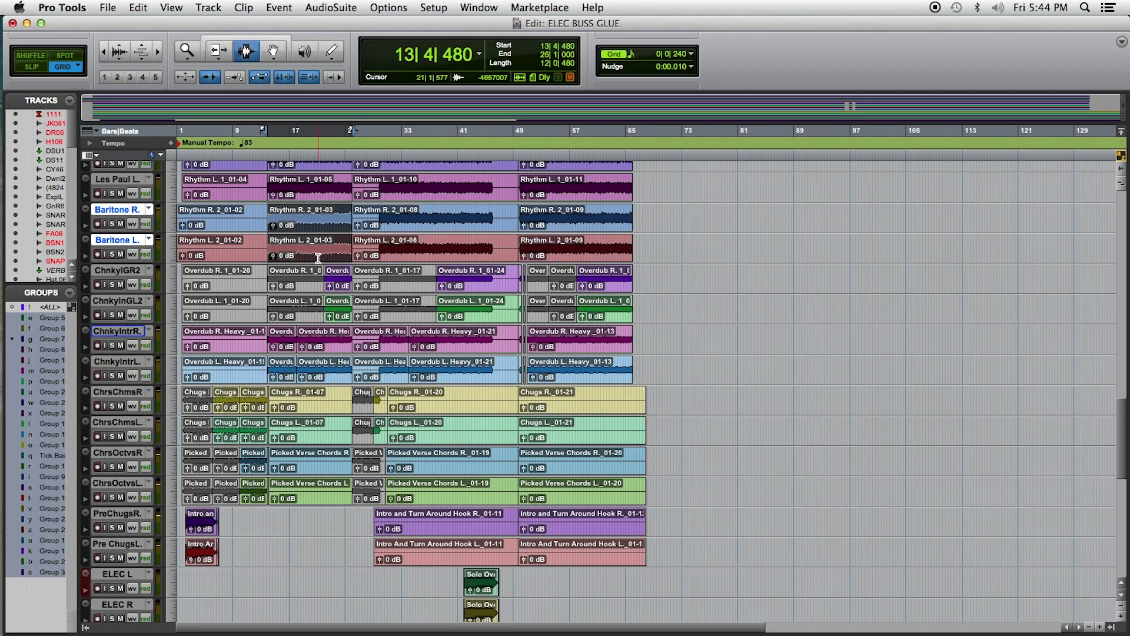
drag(317, 258, 297, 240)
key(super+equal)
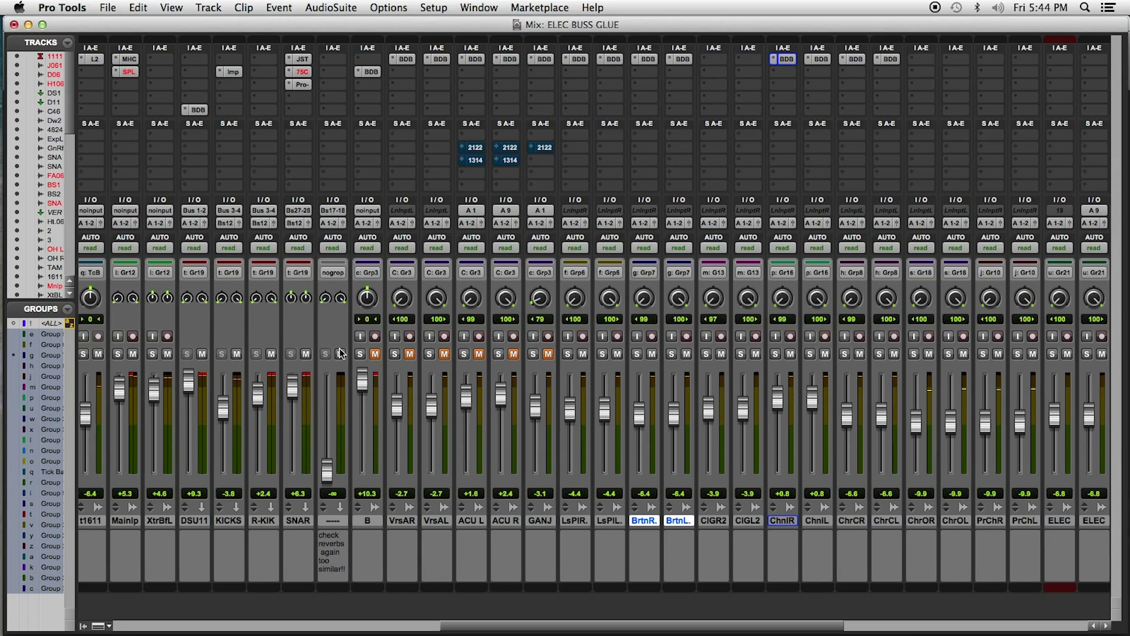
click(37, 472)
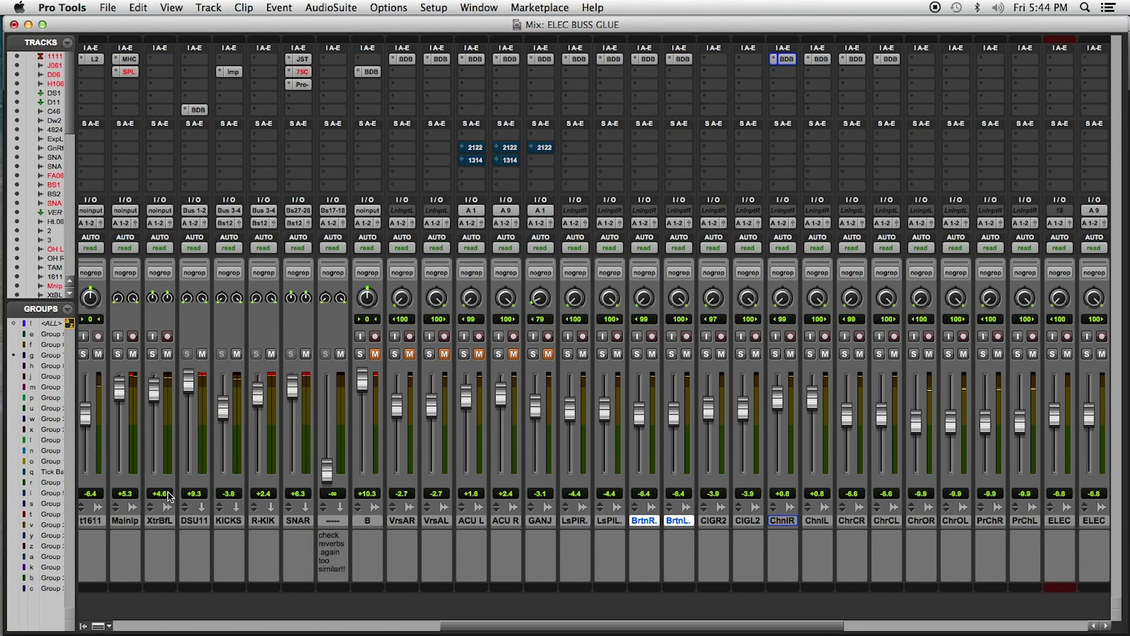
click(410, 354)
key(space)
Select the overdub clip at bars 18–26, re-enable groups, and open ChnlL's BG-Electric window
key(super+equal)
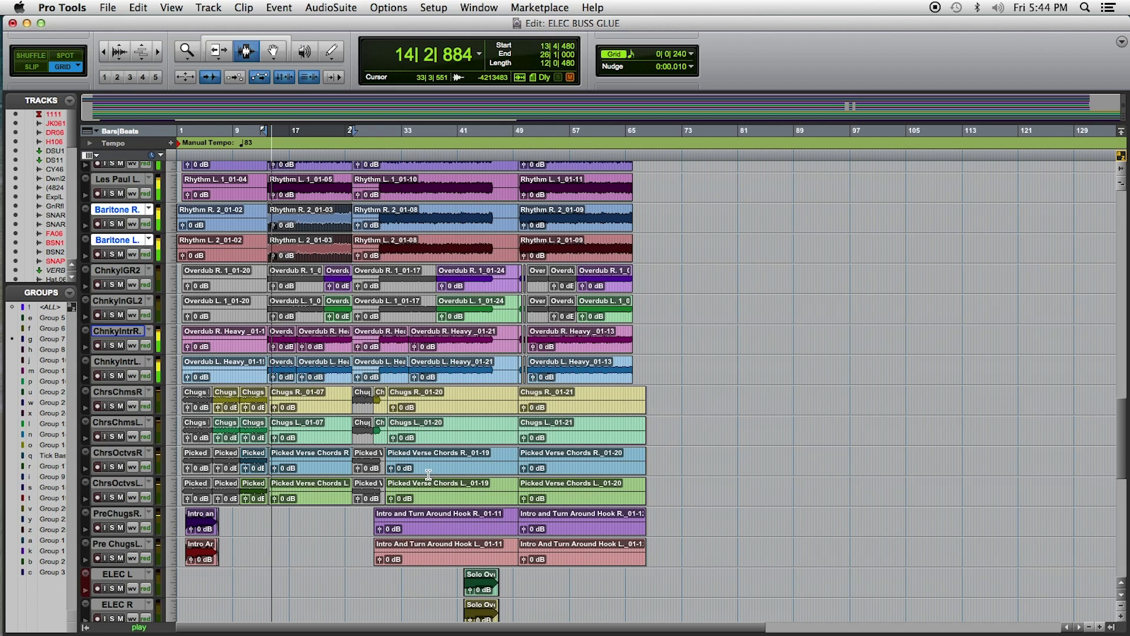
click(320, 351)
key(super+equal)
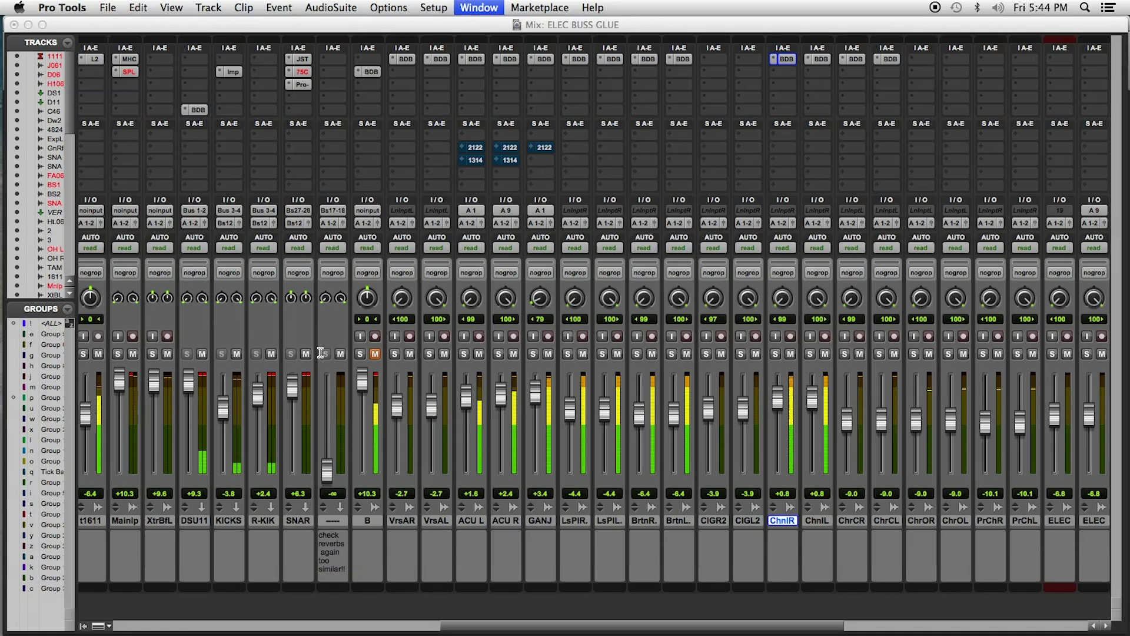
key(super+shift+g)
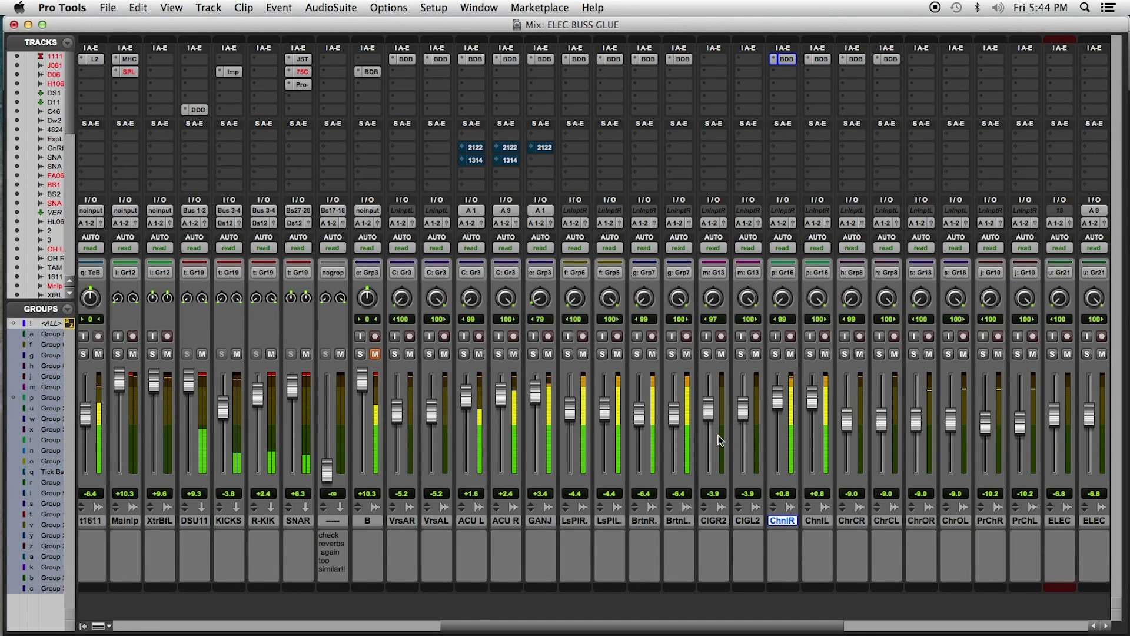
drag(780, 399, 779, 400)
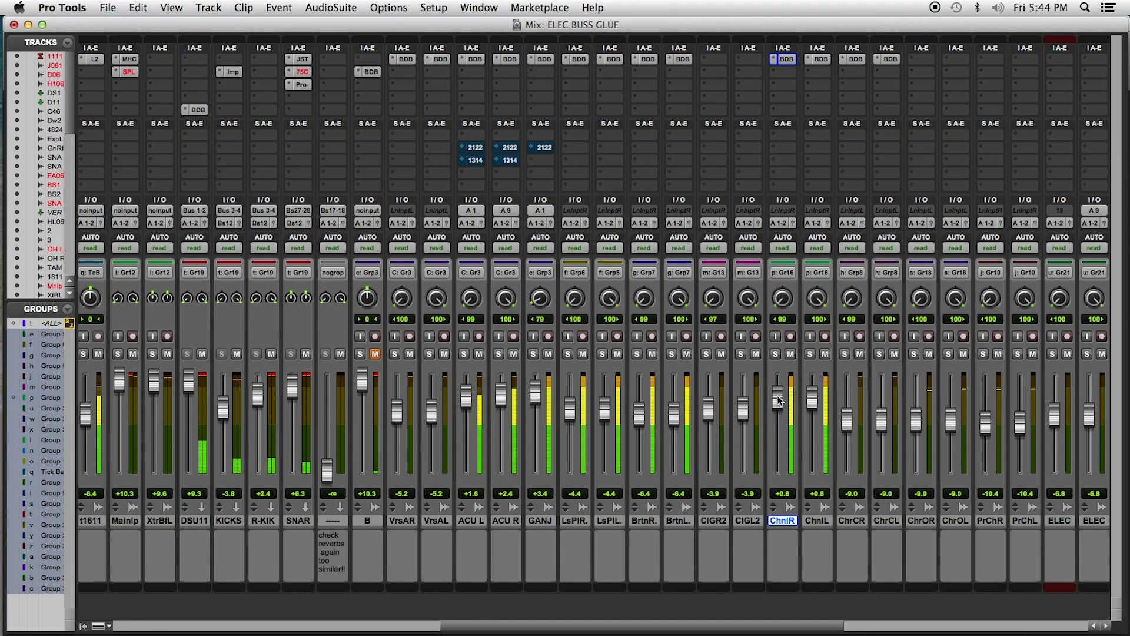
click(817, 61)
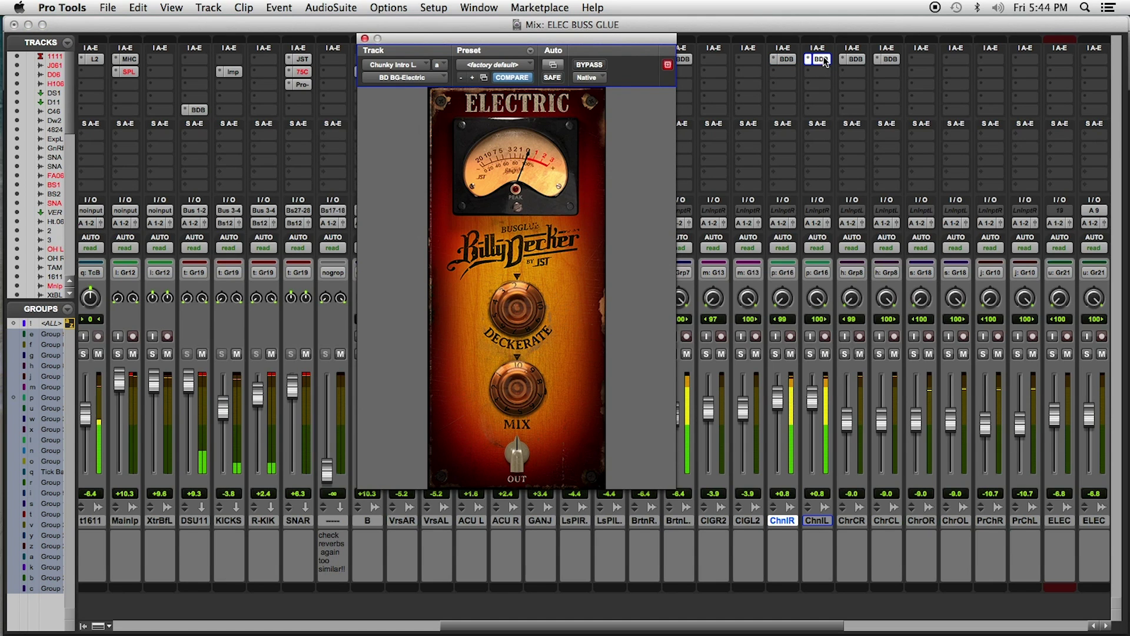
Close the BusGlue plug-in, select bars 18–26 on the ChnkyIntr guitar tracks, and return to the mixer
click(787, 61)
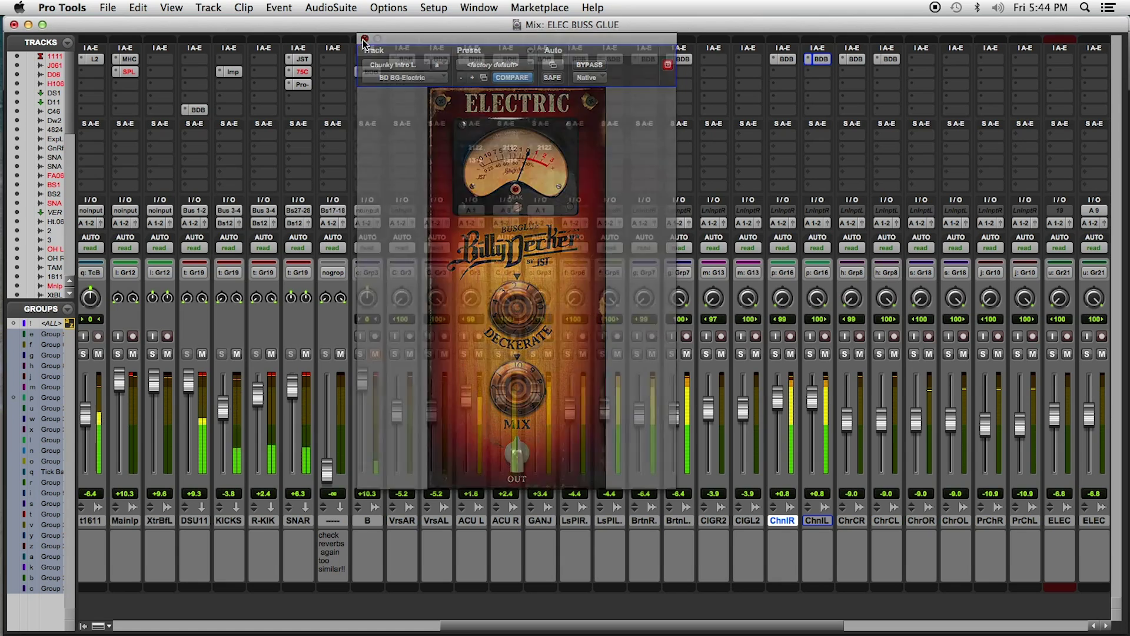
click(365, 38)
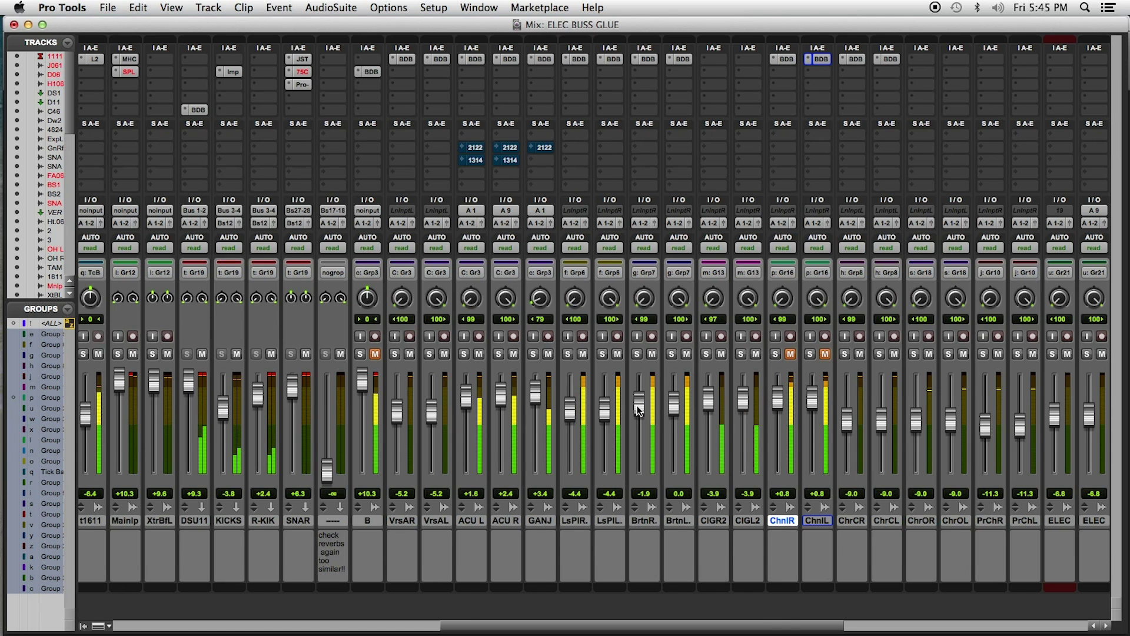
key(super+equal)
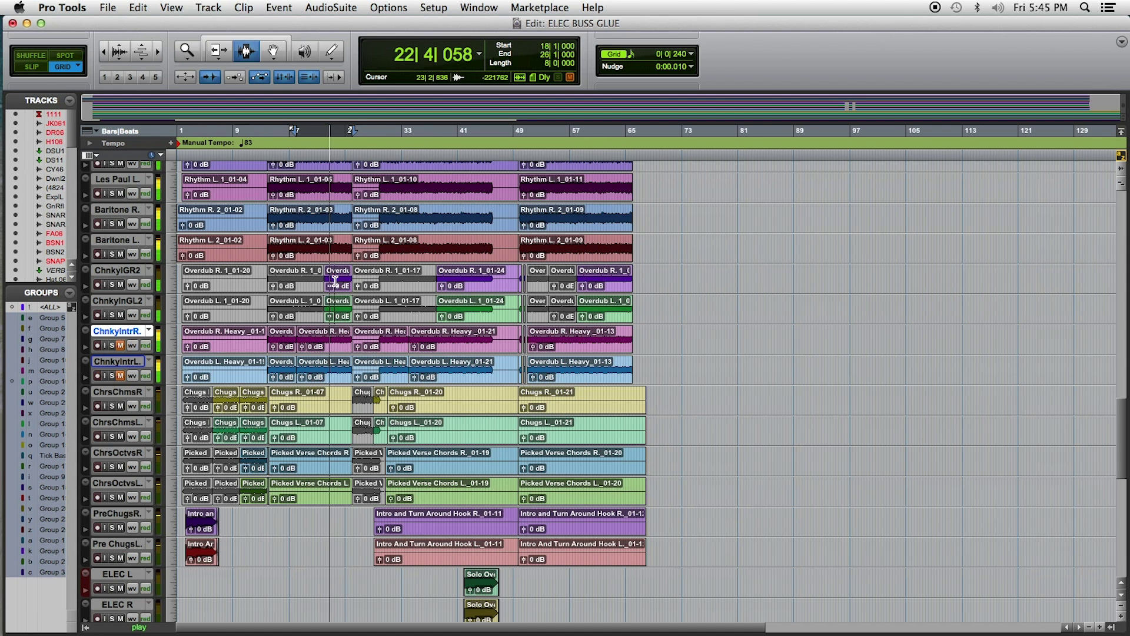
drag(327, 276, 353, 309)
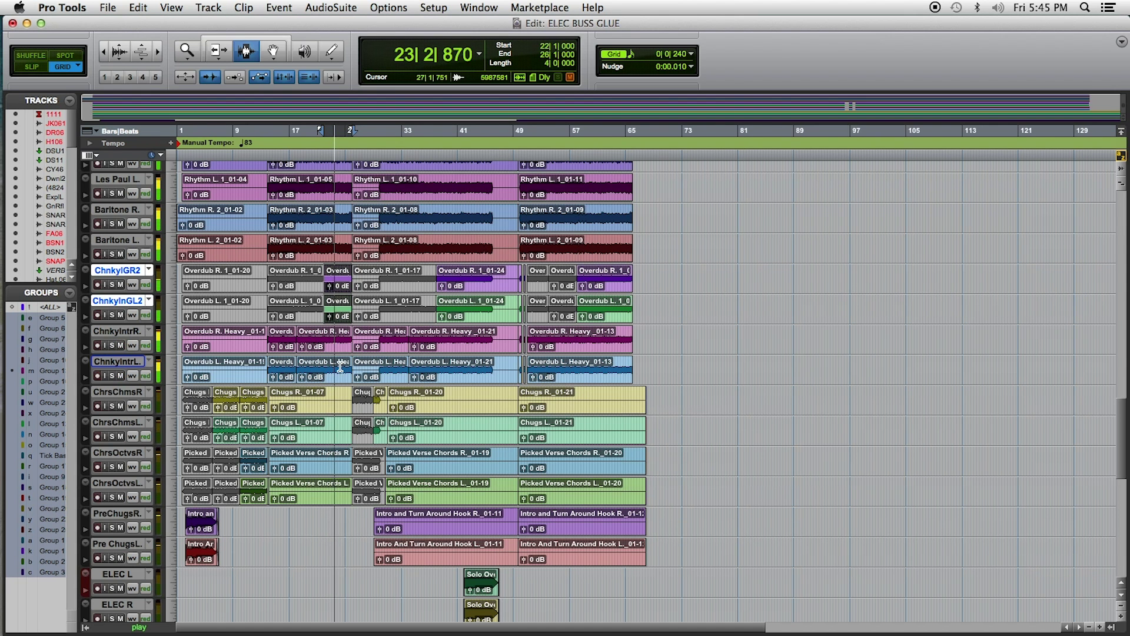
drag(353, 348, 295, 371)
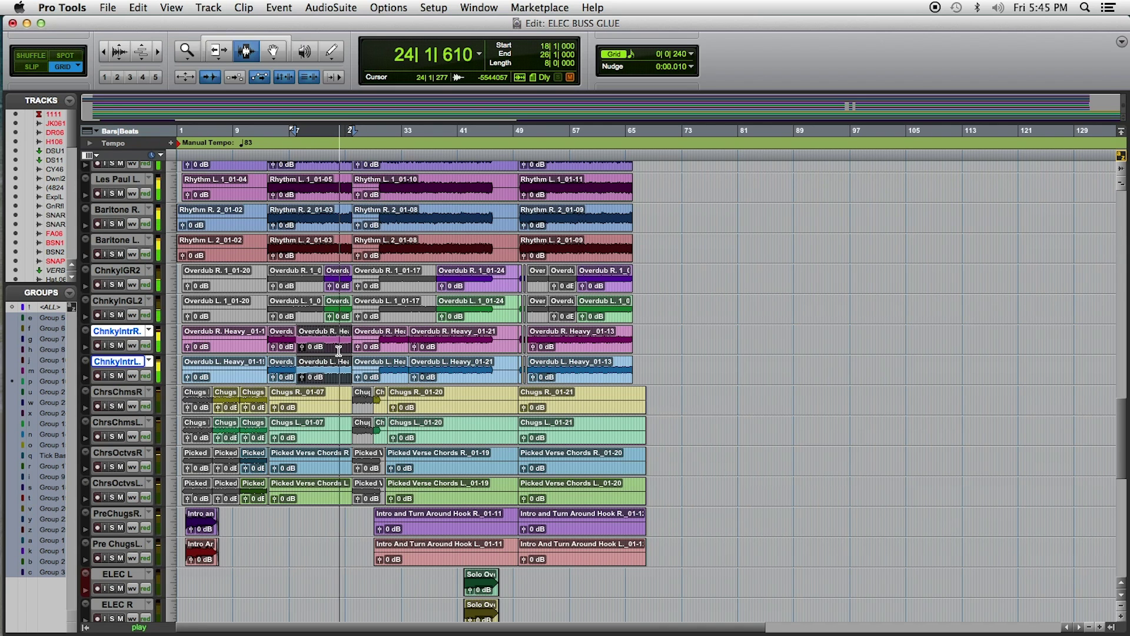
key(super+equal)
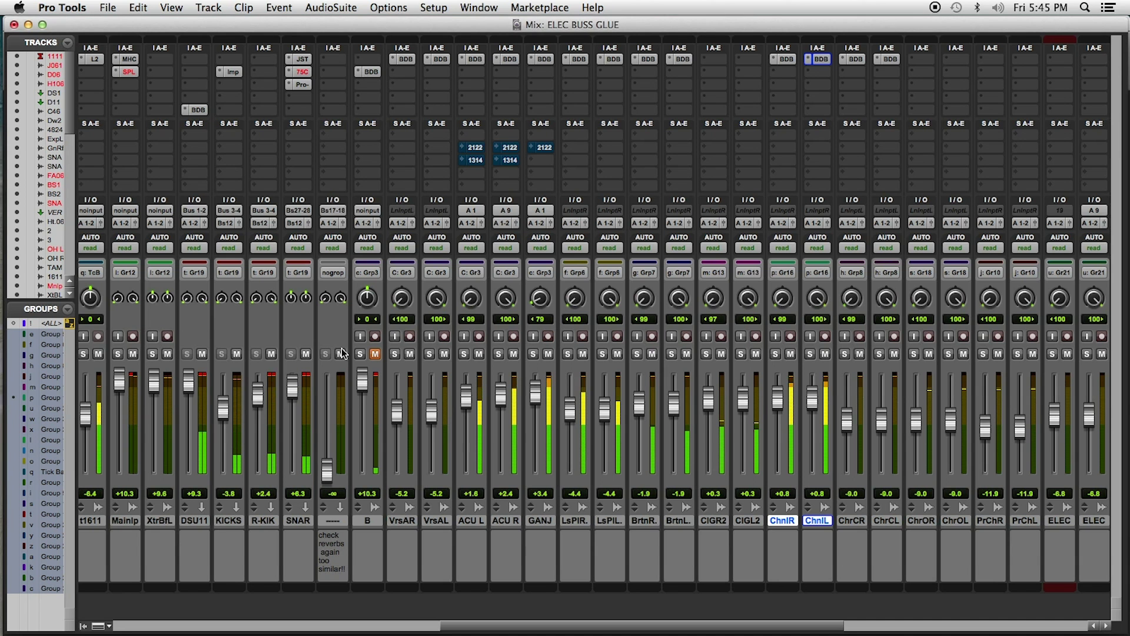